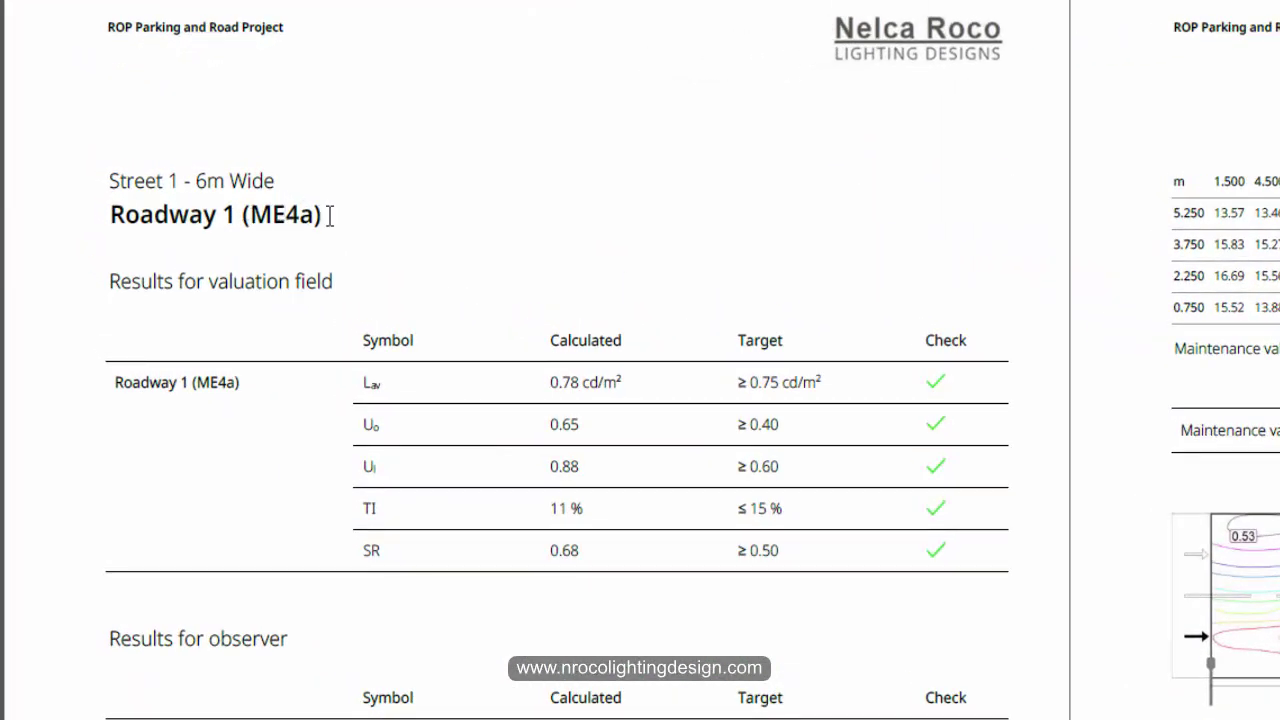
Switch to the SLL Road Lighting handbook and scroll to Chapter 16's Table 16.1.
scroll(766, 286, down, 1)
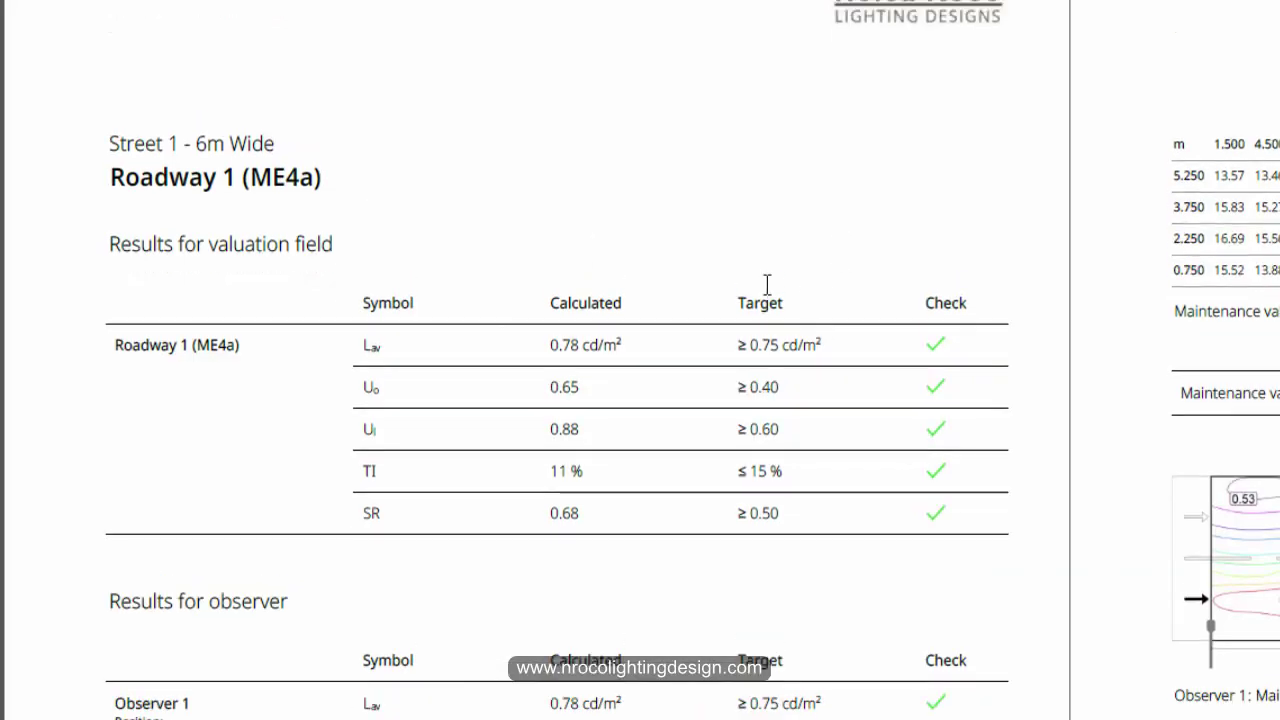
scroll(766, 300, up, 1)
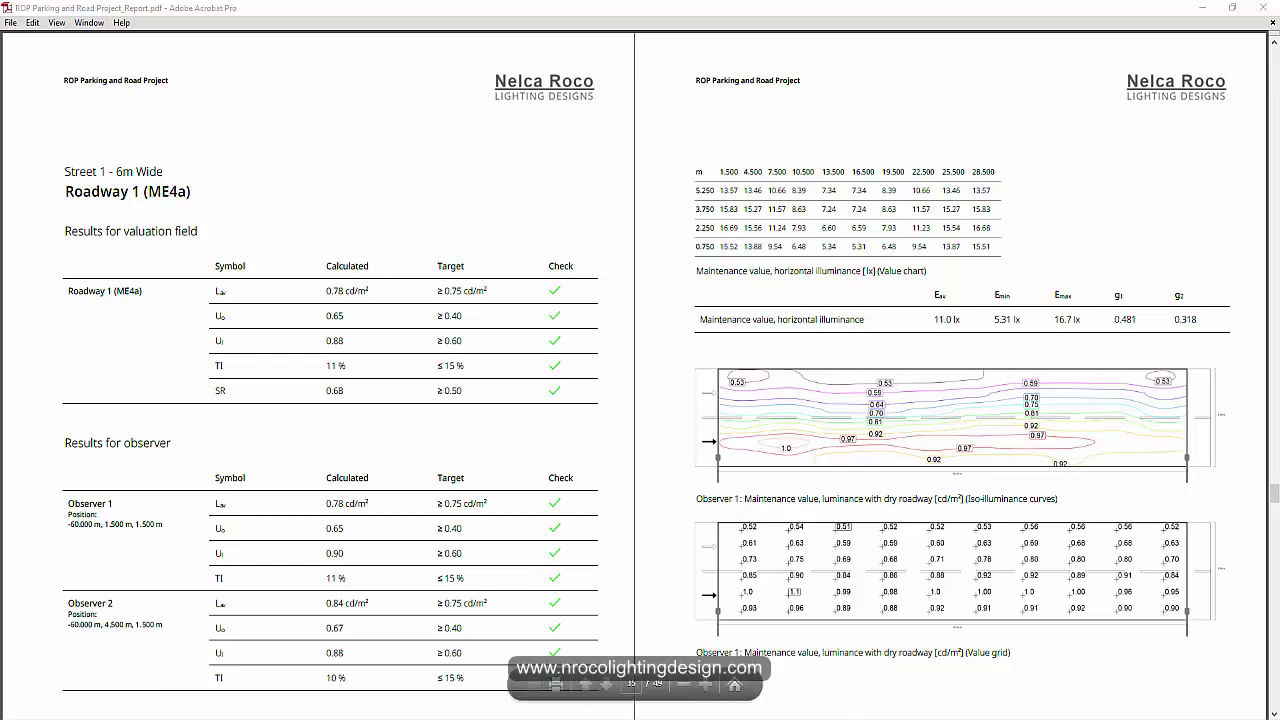
key(alt+Tab)
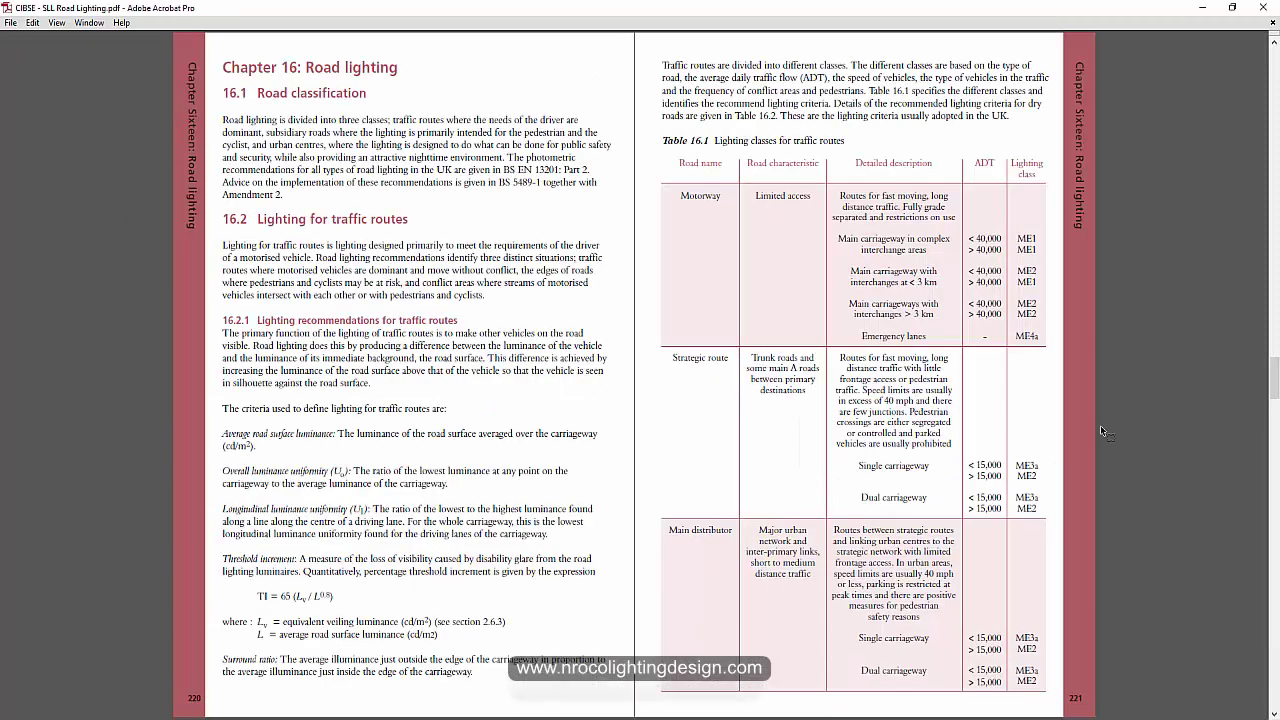
drag(1274, 378, 1274, 68)
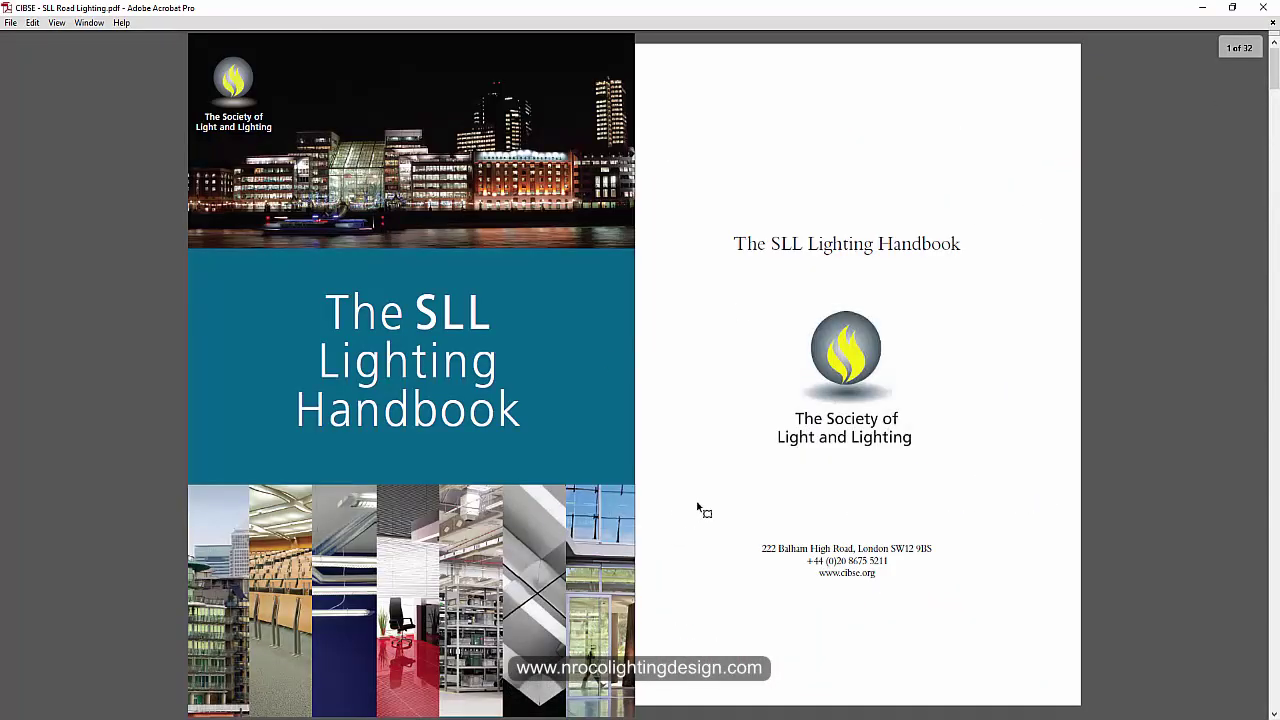
scroll(768, 414, down, 10)
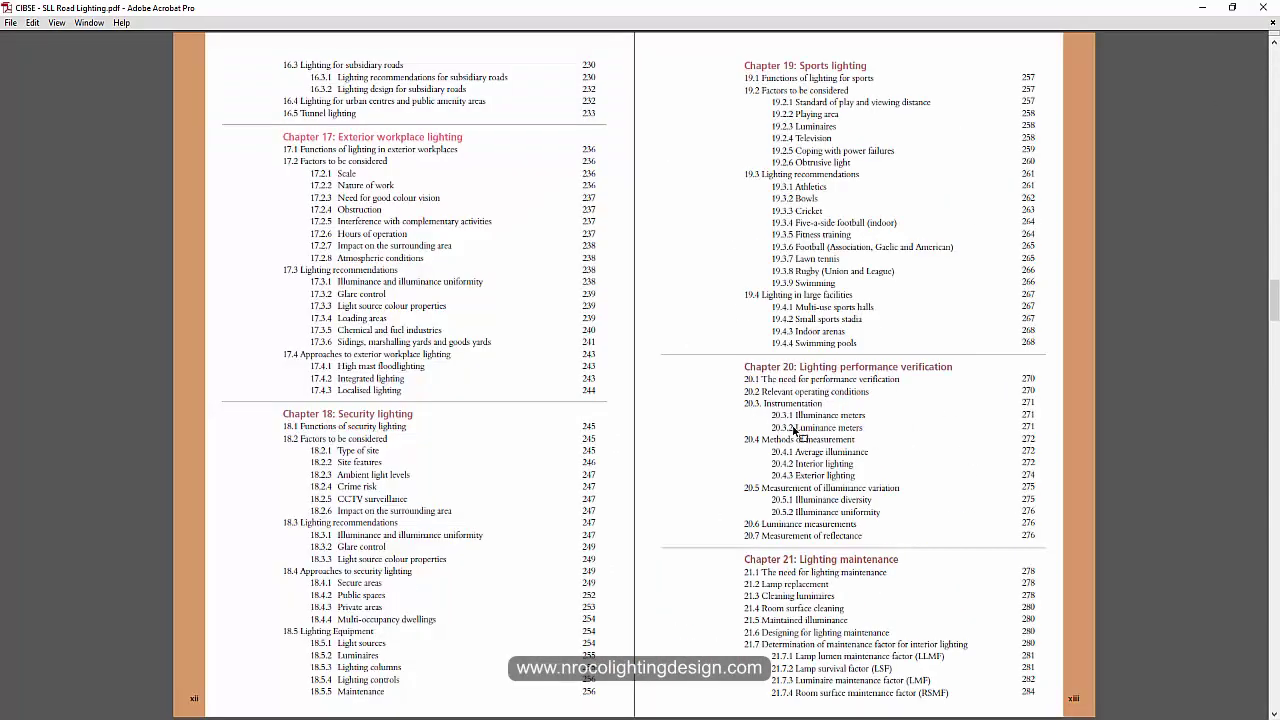
scroll(792, 427, down, 10)
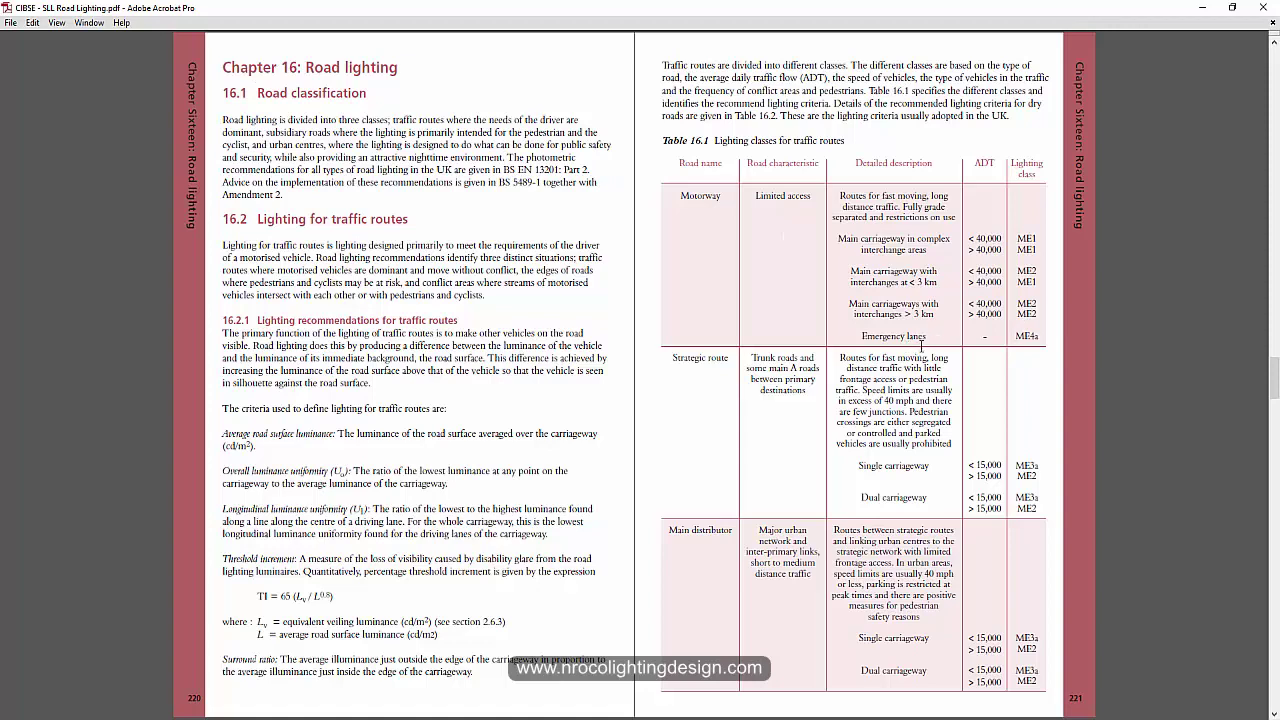
Highlight ME4a as the motorway emergency lanes' lighting class in Table 16.1.
drag(1015, 336, 1048, 337)
scroll(983, 429, down, 2)
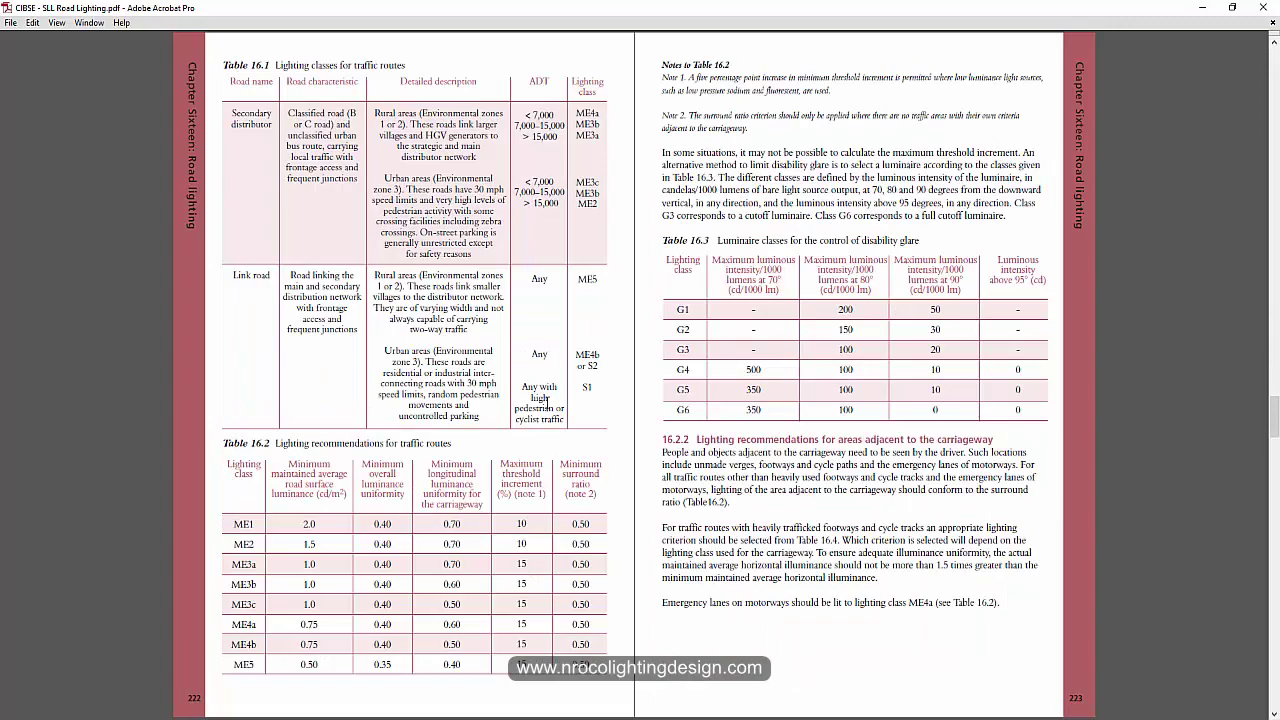
scroll(962, 425, up, 2)
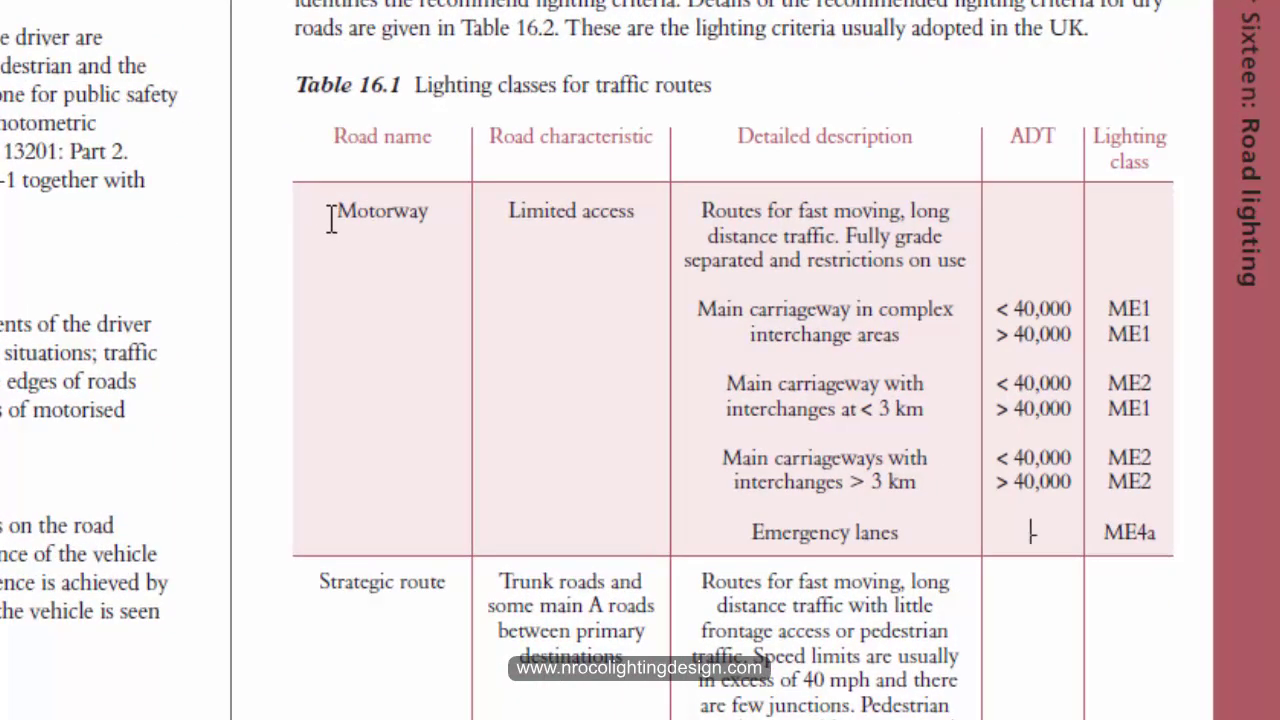
Highlight Motorway, Emergency lanes and ME4a in Table 16.1.
drag(330, 210, 430, 211)
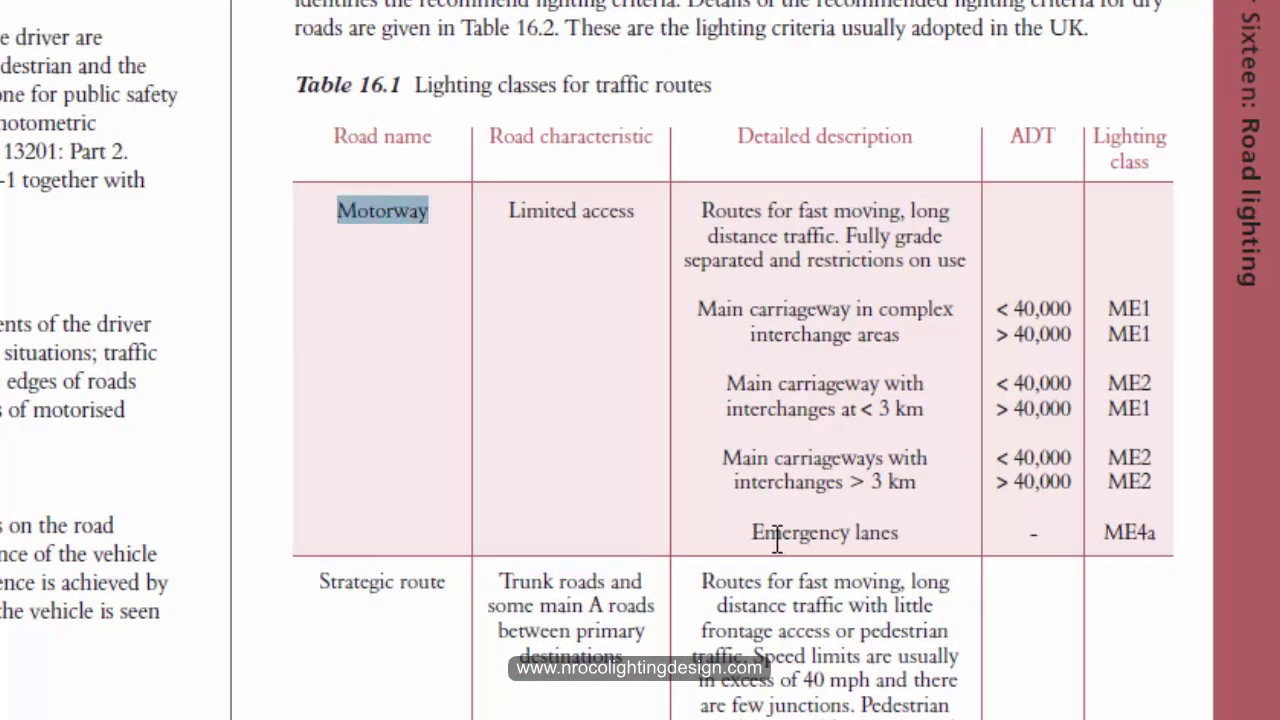
drag(752, 532, 1193, 535)
click(814, 531)
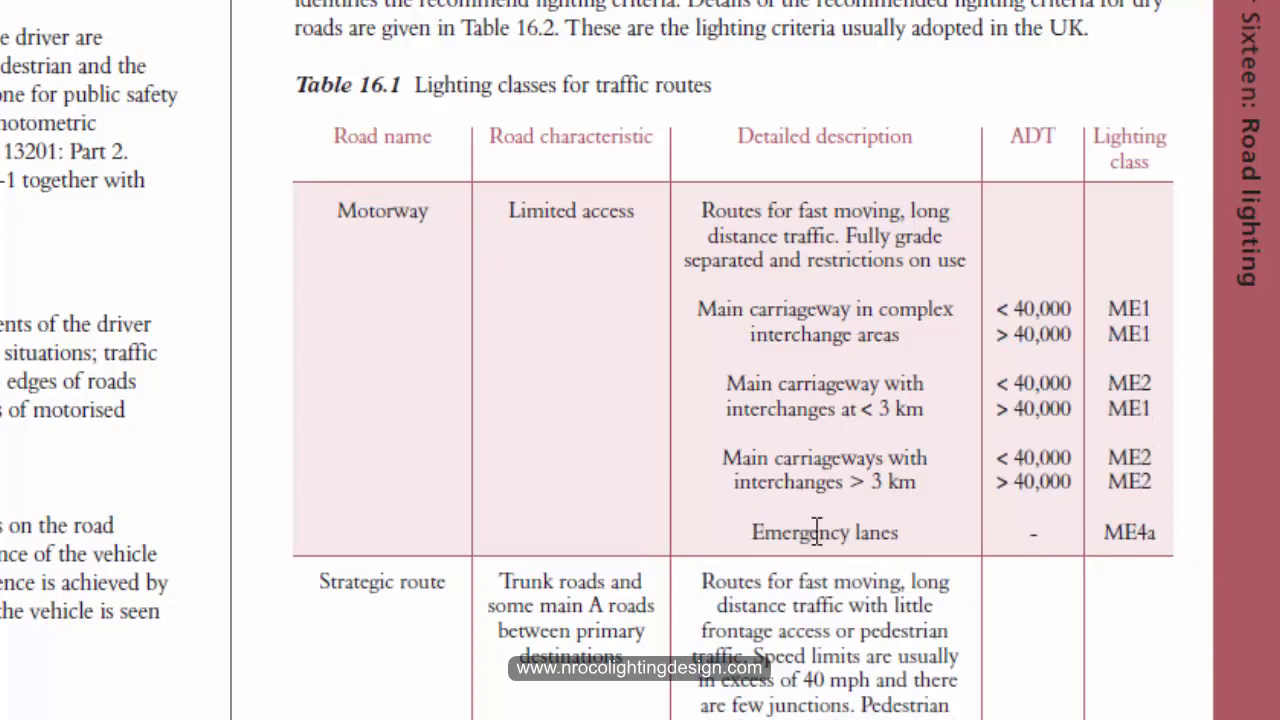
drag(749, 529, 929, 528)
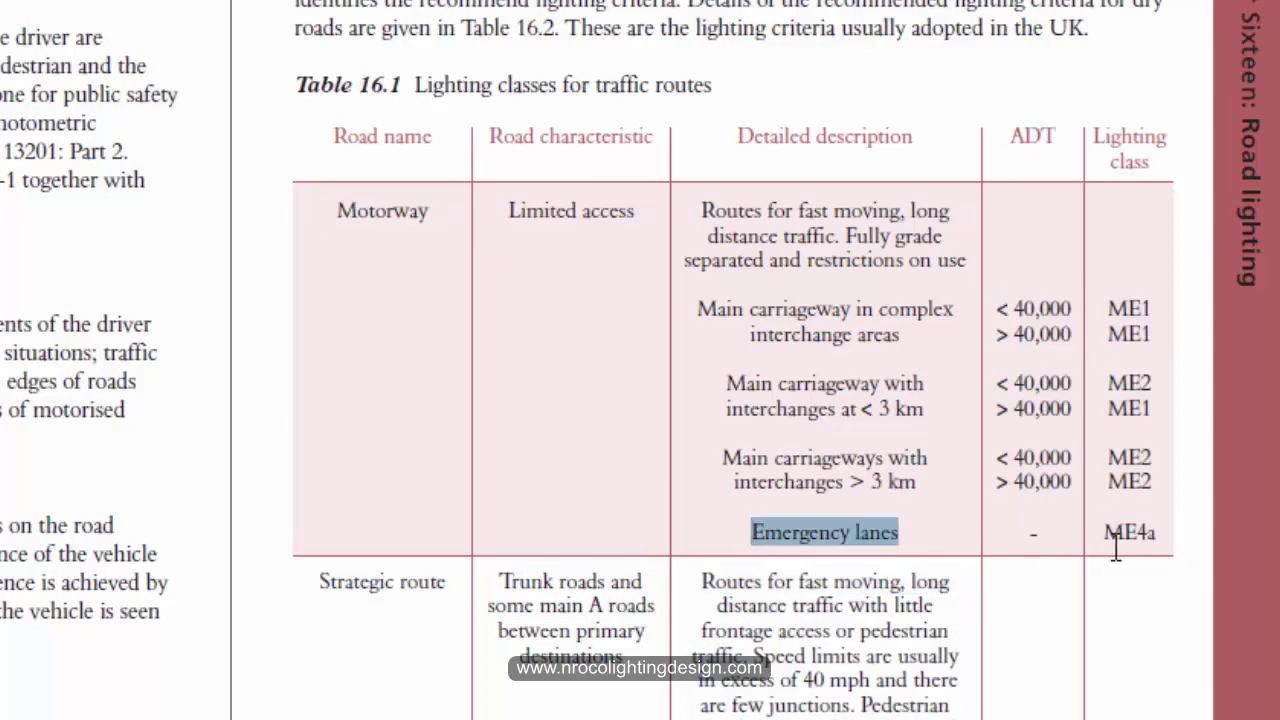
drag(1103, 532, 1168, 531)
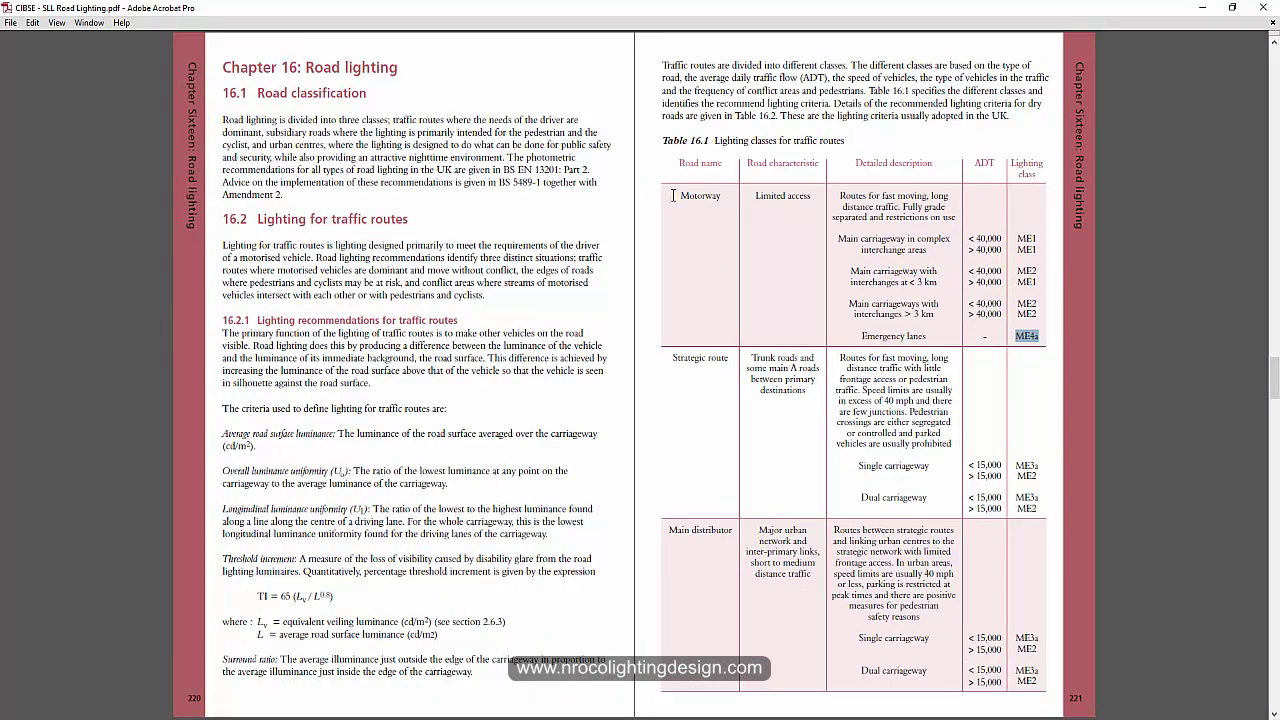
Mark the Motorway, Strategic route and Main distributor road names, and scroll on to Table 16.2.
drag(674, 195, 722, 196)
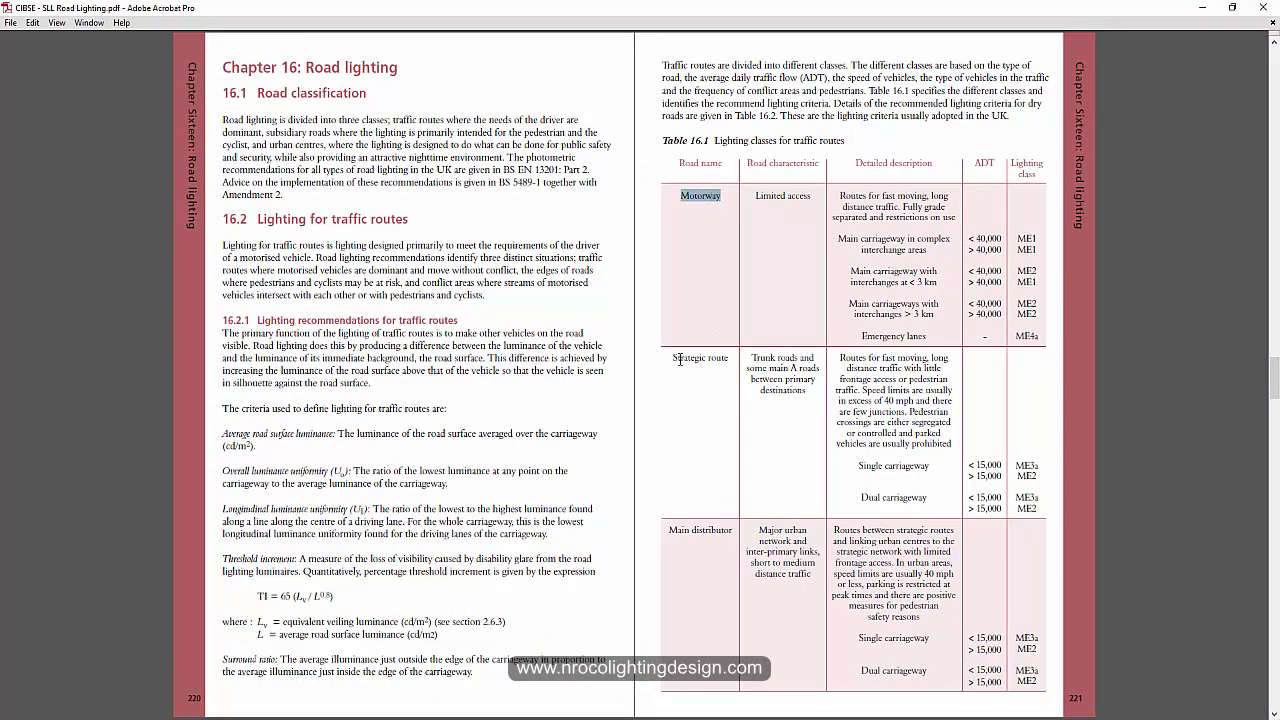
drag(673, 358, 729, 358)
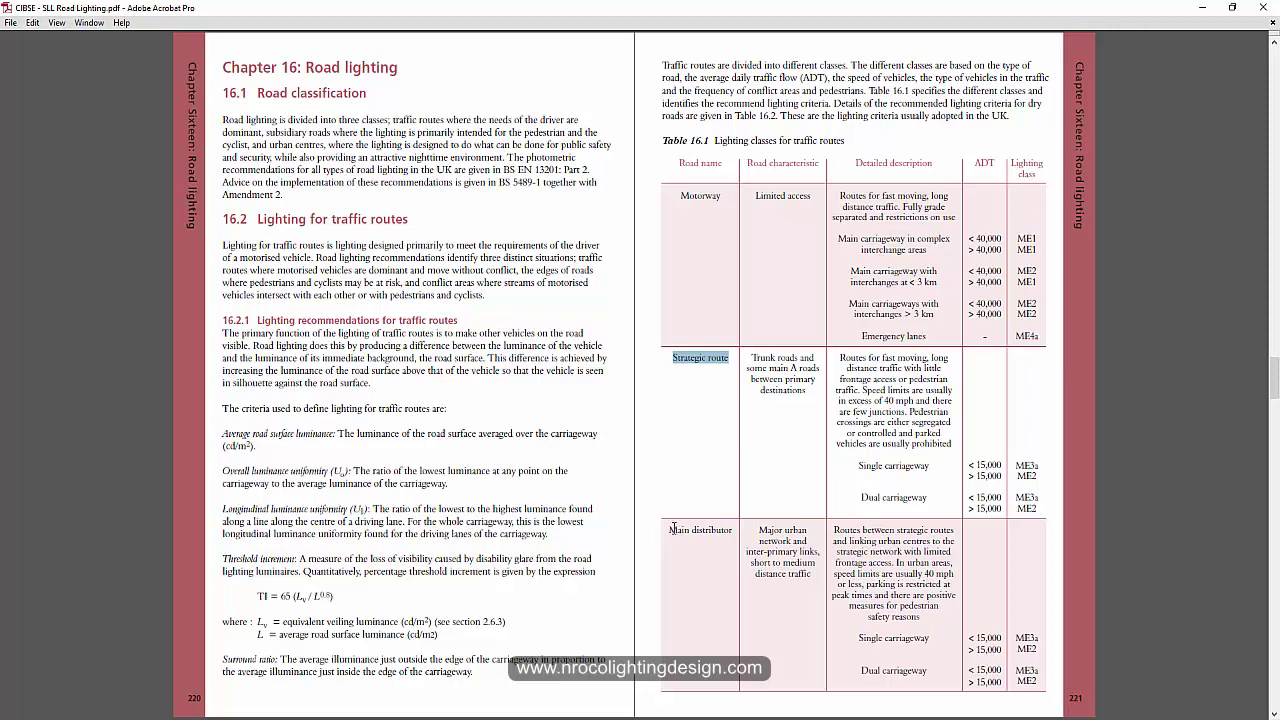
drag(673, 529, 730, 530)
scroll(603, 460, down, 3)
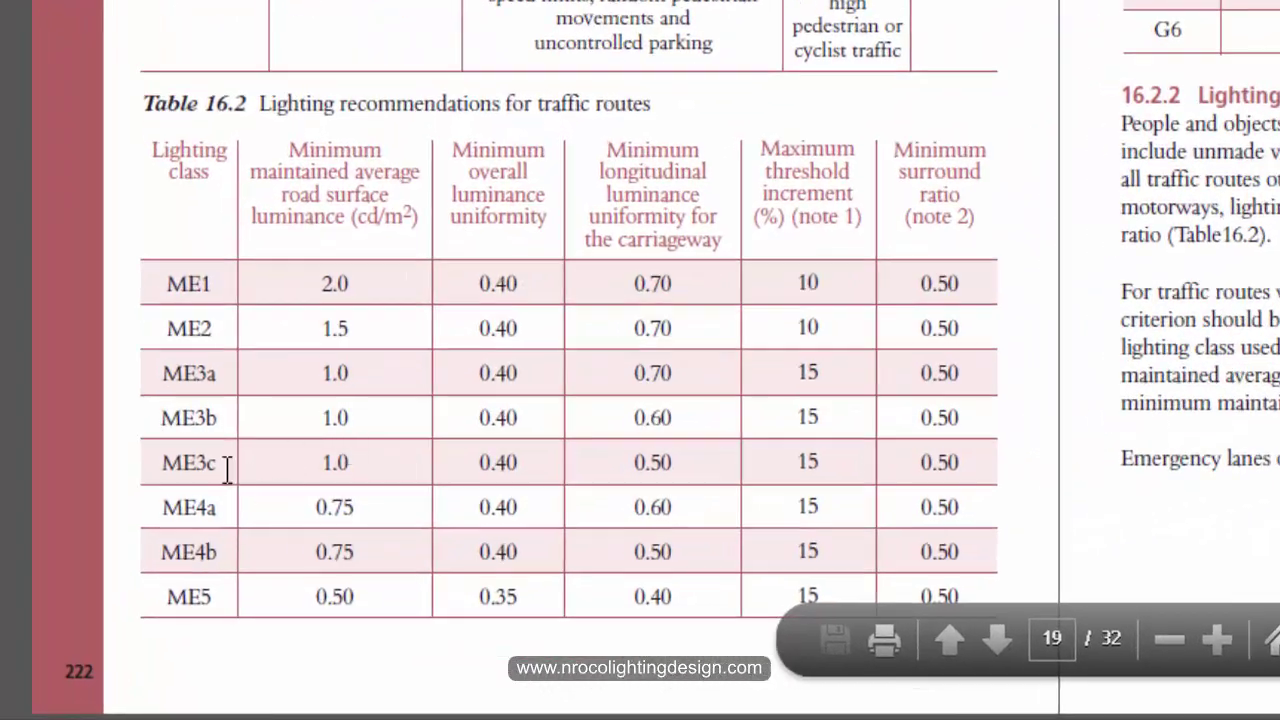
Highlight ME4a and its 0.75 cd/m² minimum average luminance in Table 16.2.
drag(178, 531, 224, 531)
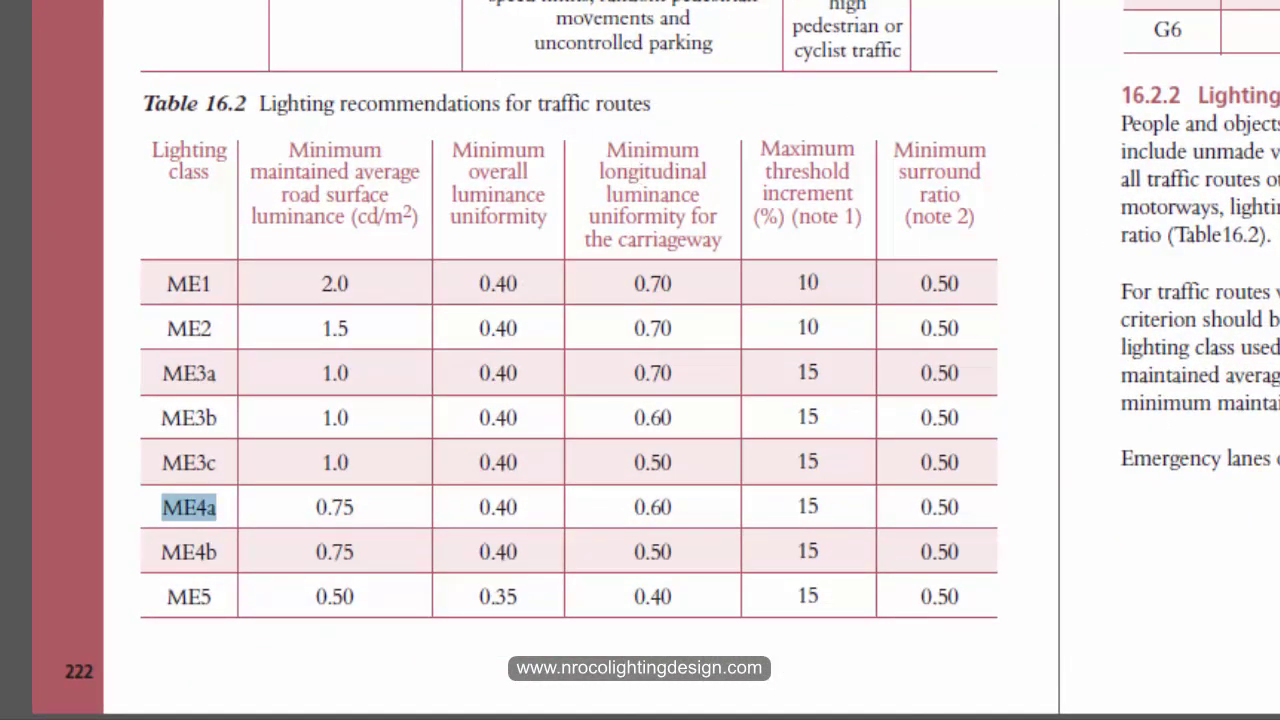
click(114, 397)
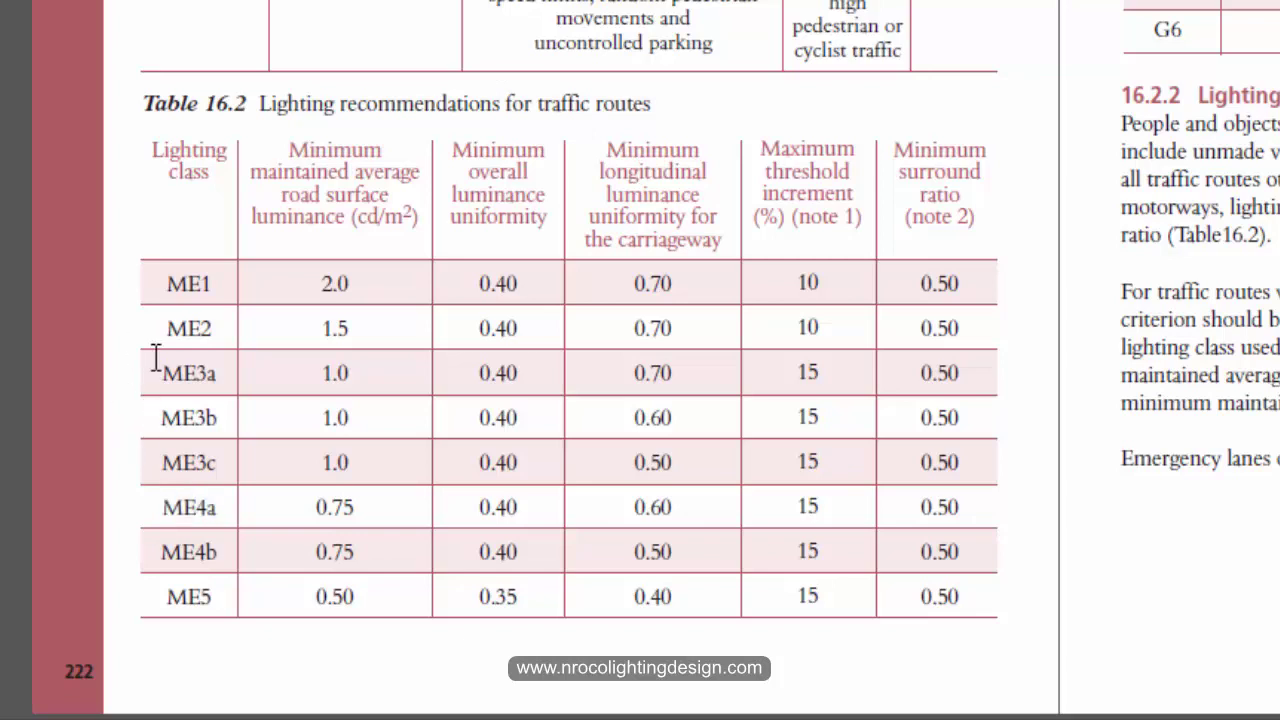
drag(166, 506, 234, 507)
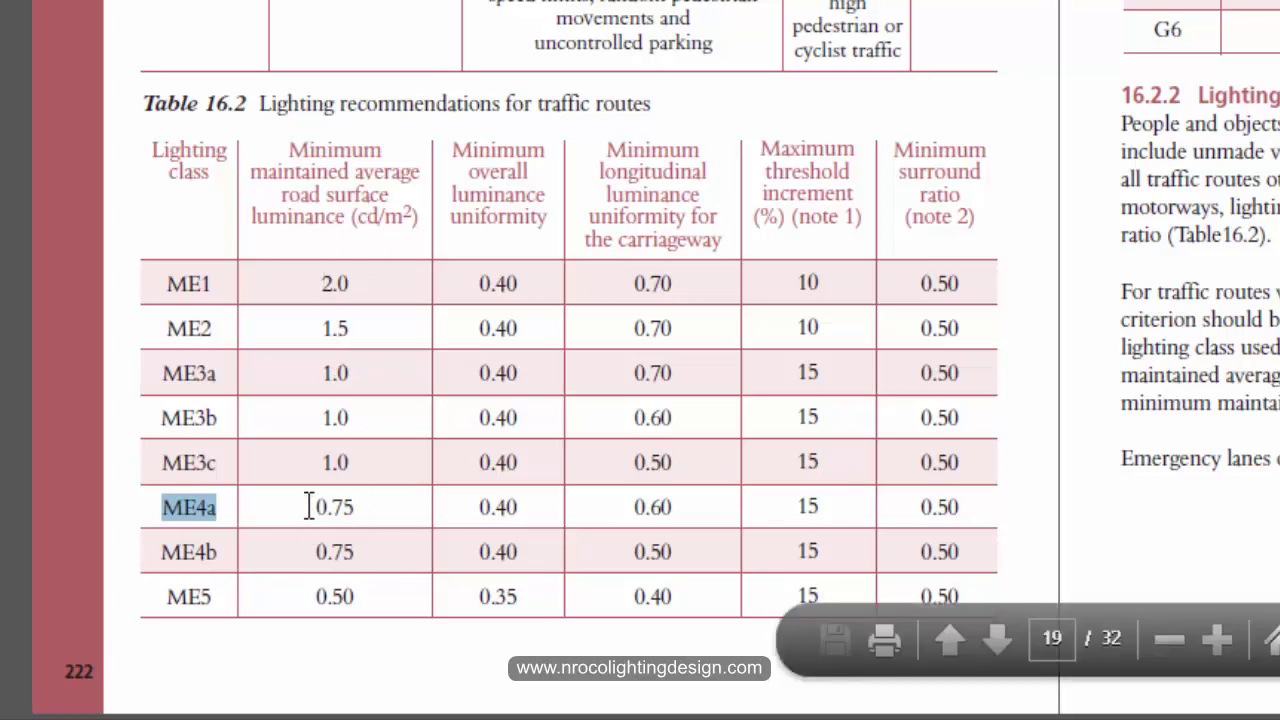
drag(312, 507, 374, 507)
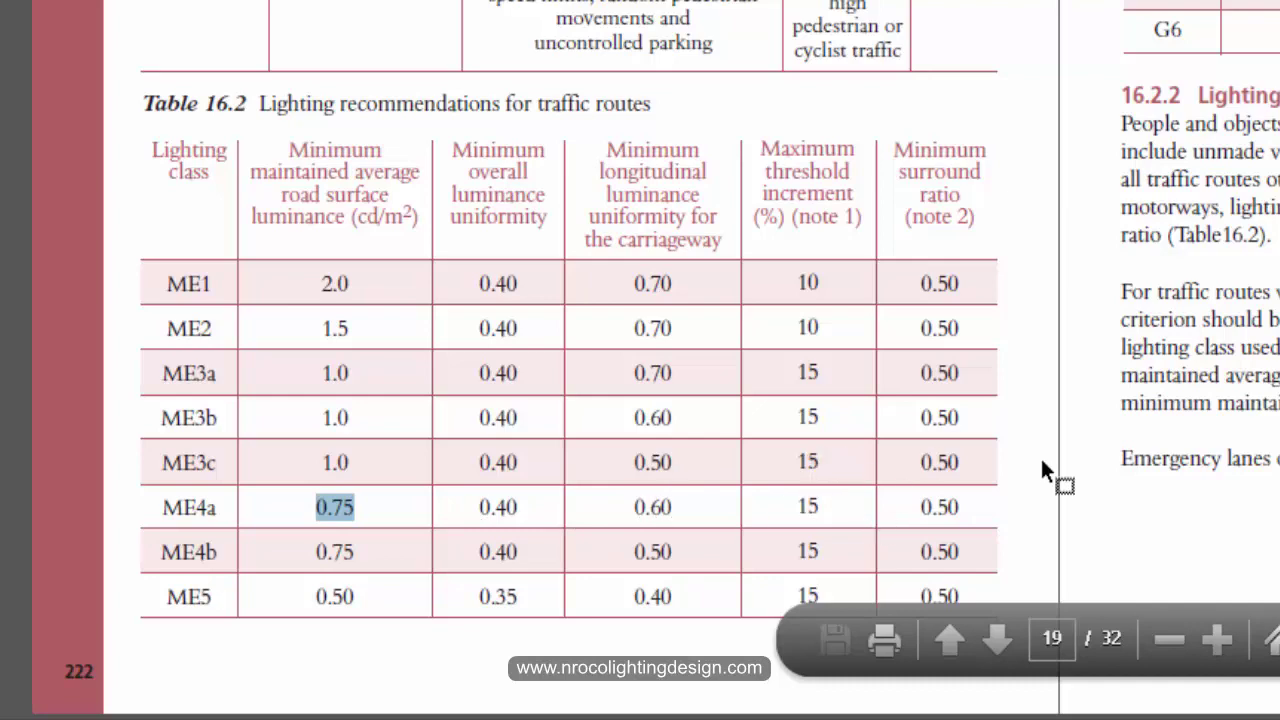
scroll(1228, 358, down, 2)
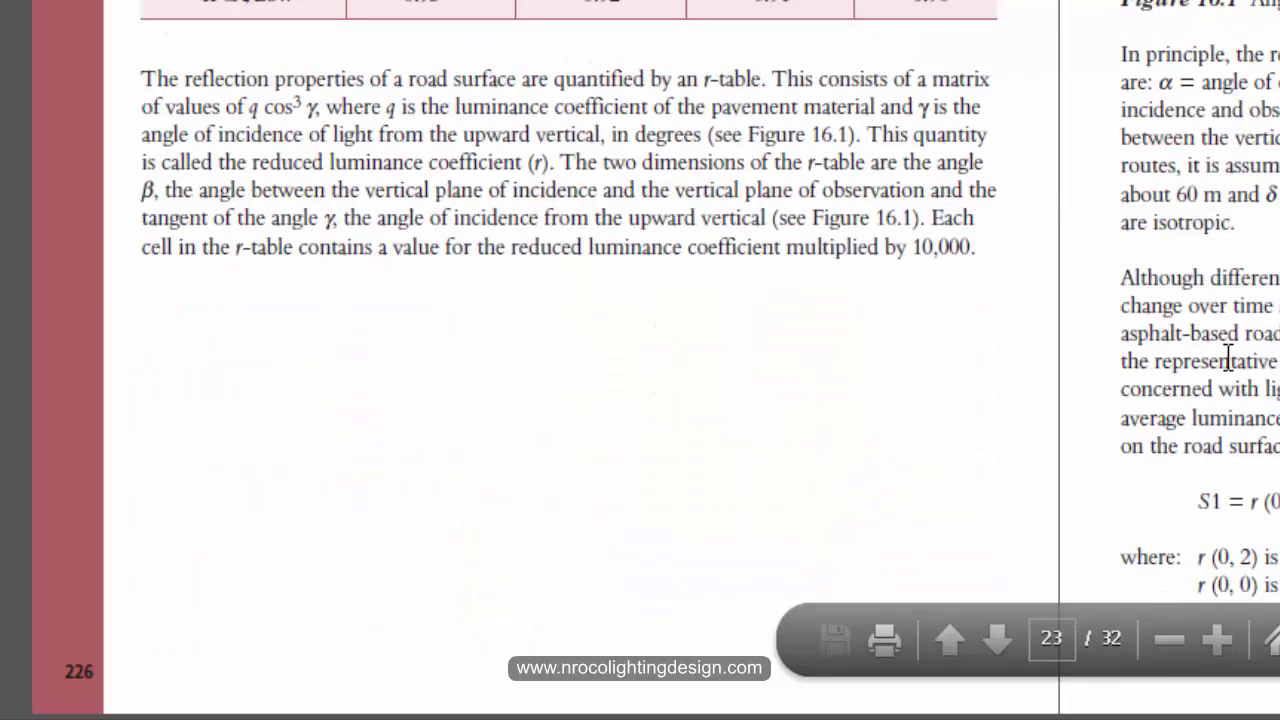
scroll(1205, 357, up, 1)
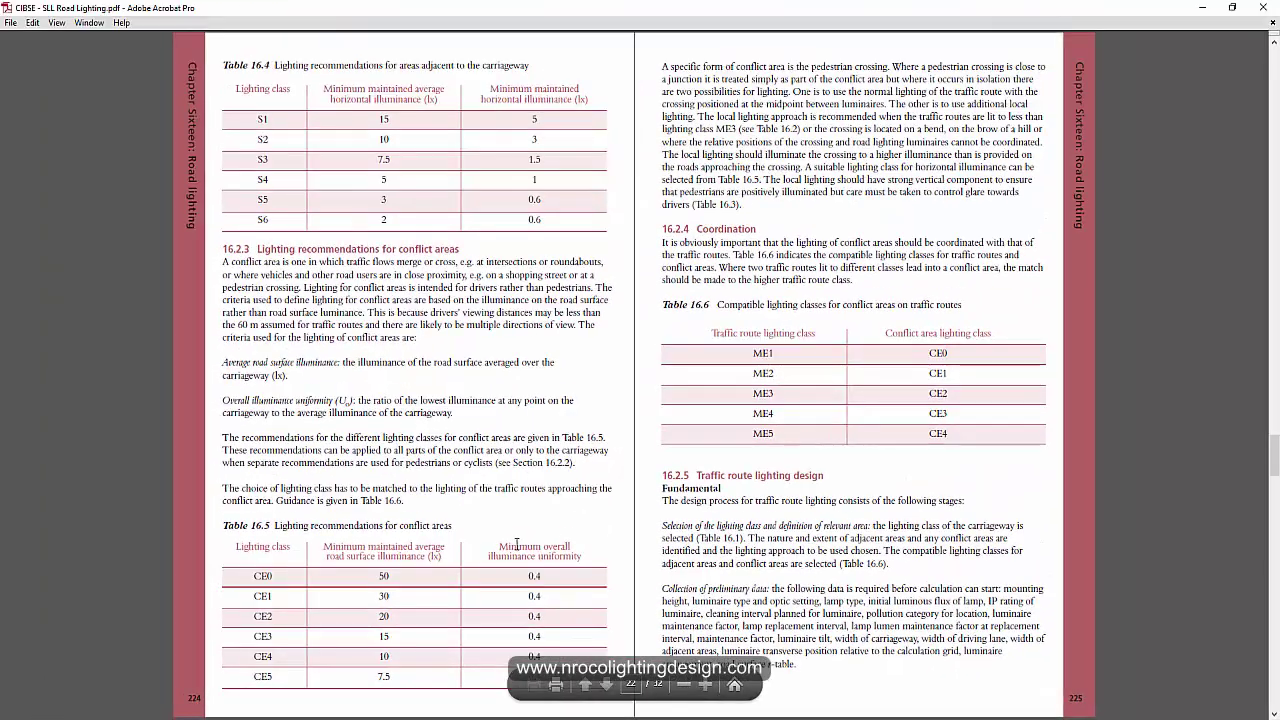
scroll(516, 543, up, 1)
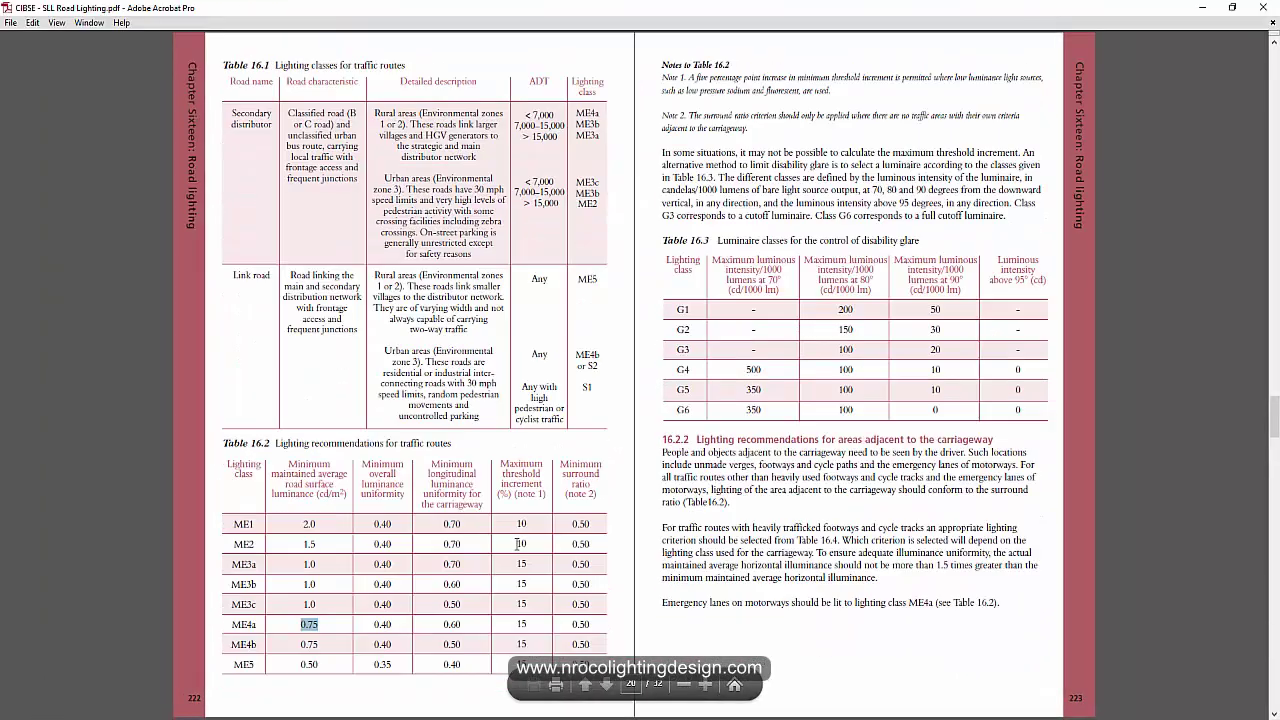
click(737, 468)
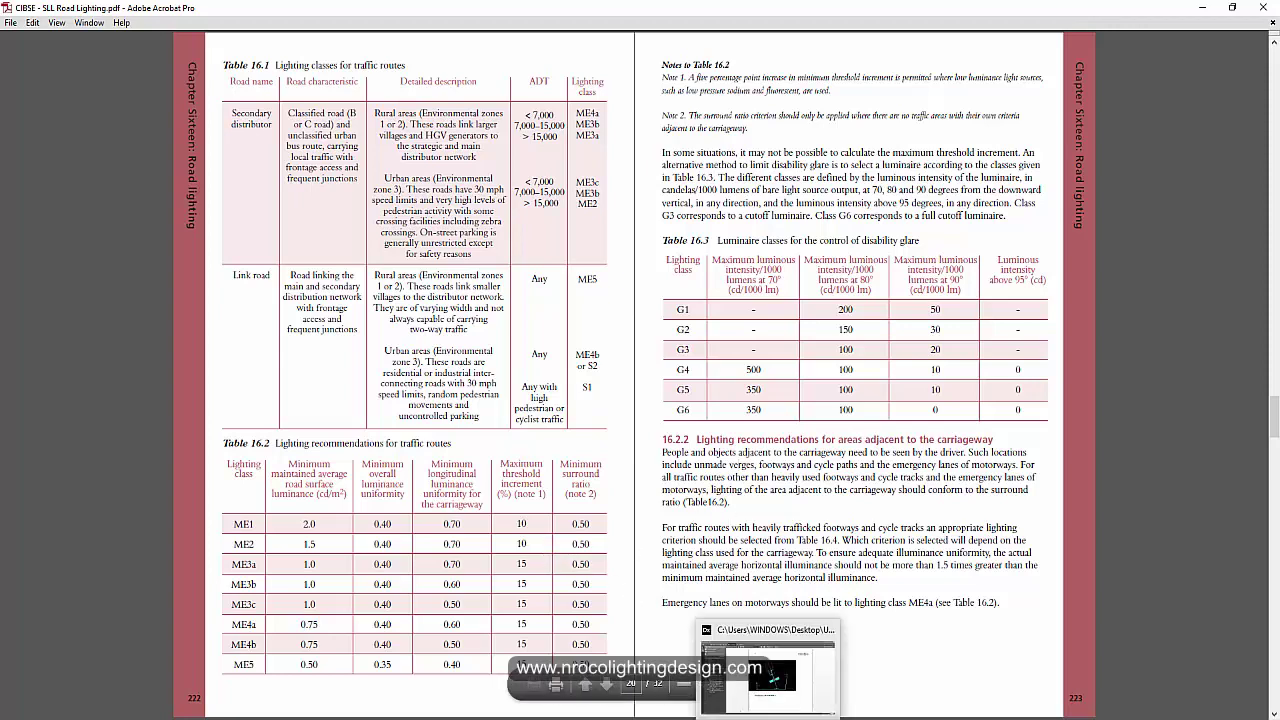
Switch to DIALux evo, dismiss the save reminder, and show Roadway 1's planning results.
click(750, 695)
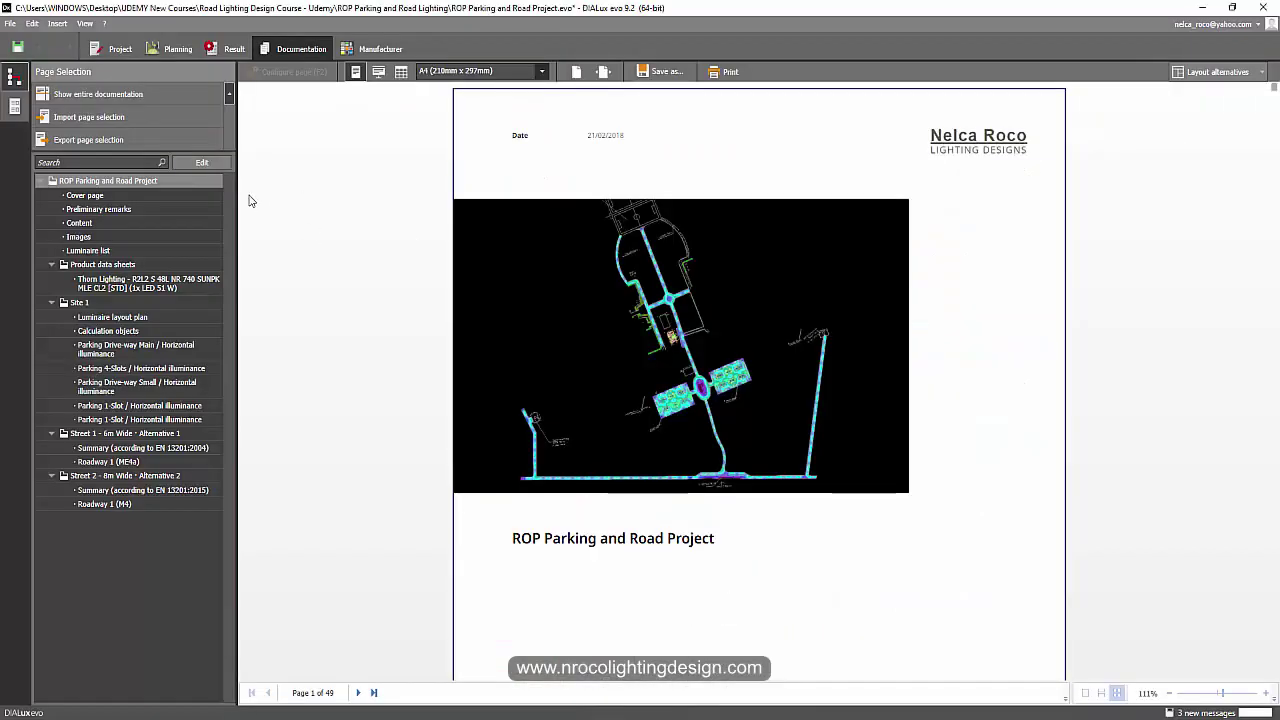
key(Escape)
click(190, 52)
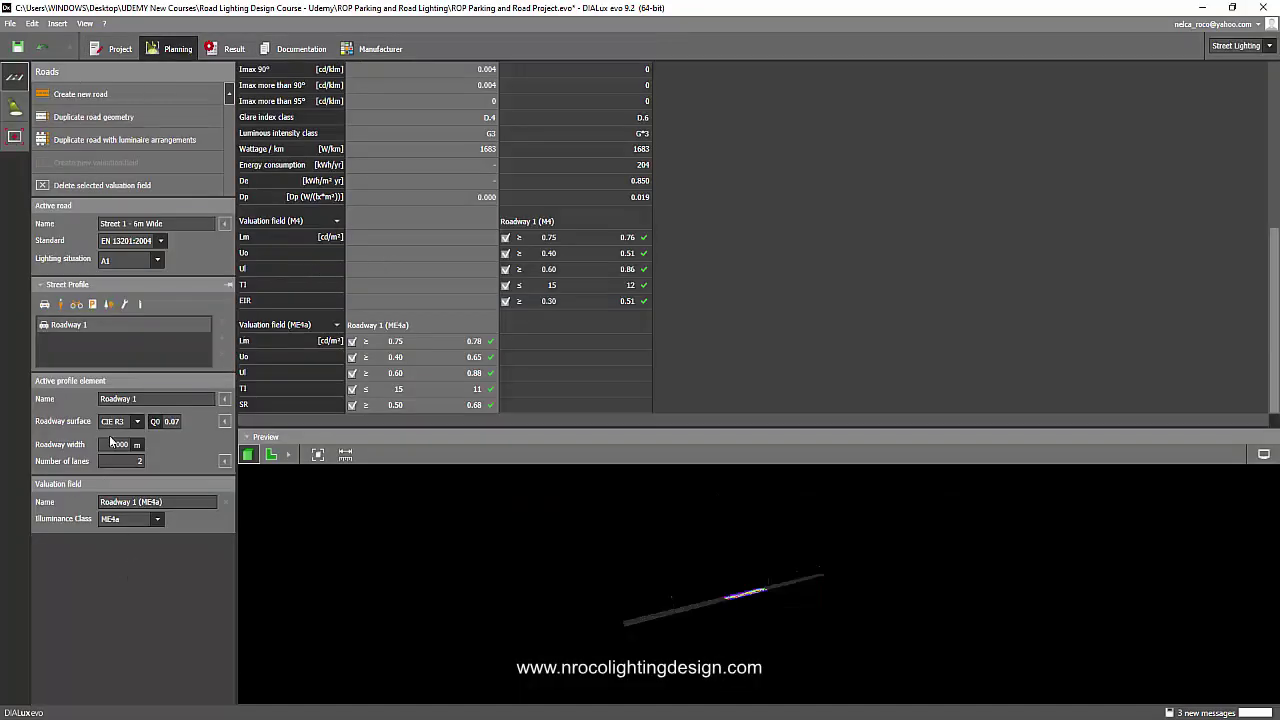
Select the Roadway 1 (ME4a) valuation field name and re-show the preview with the isolux plan.
triple_click(105, 502)
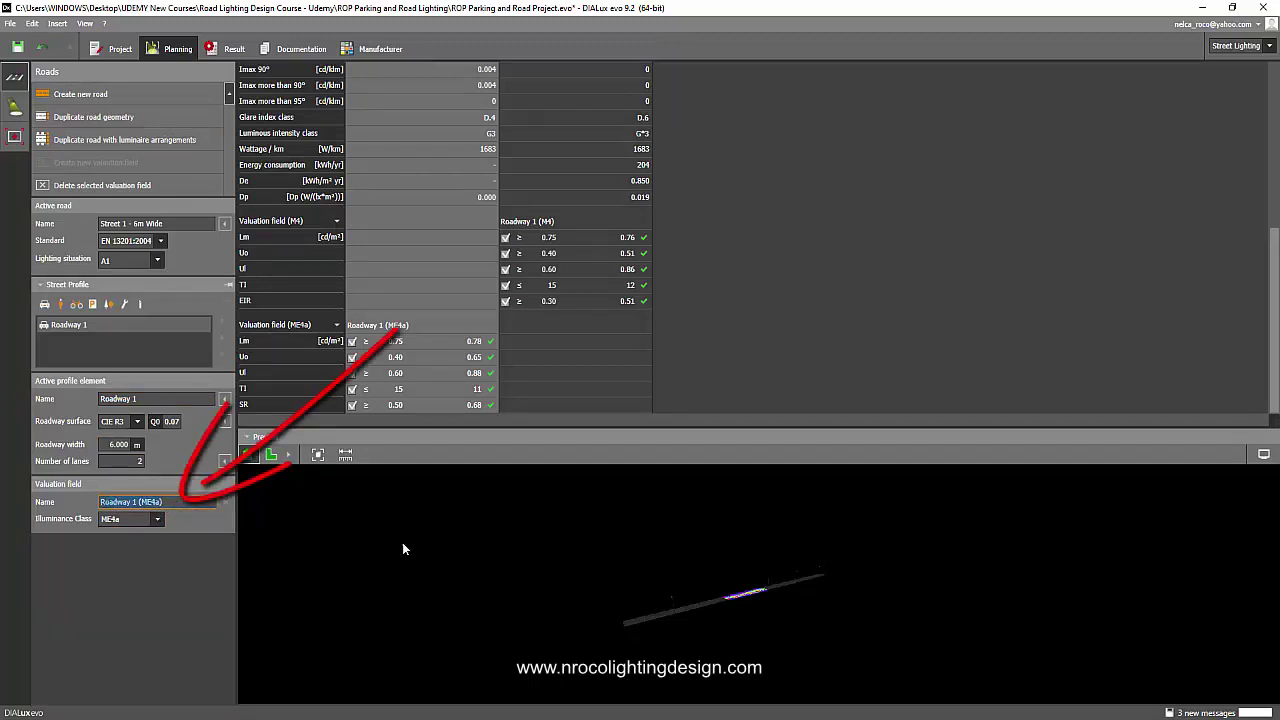
click(617, 431)
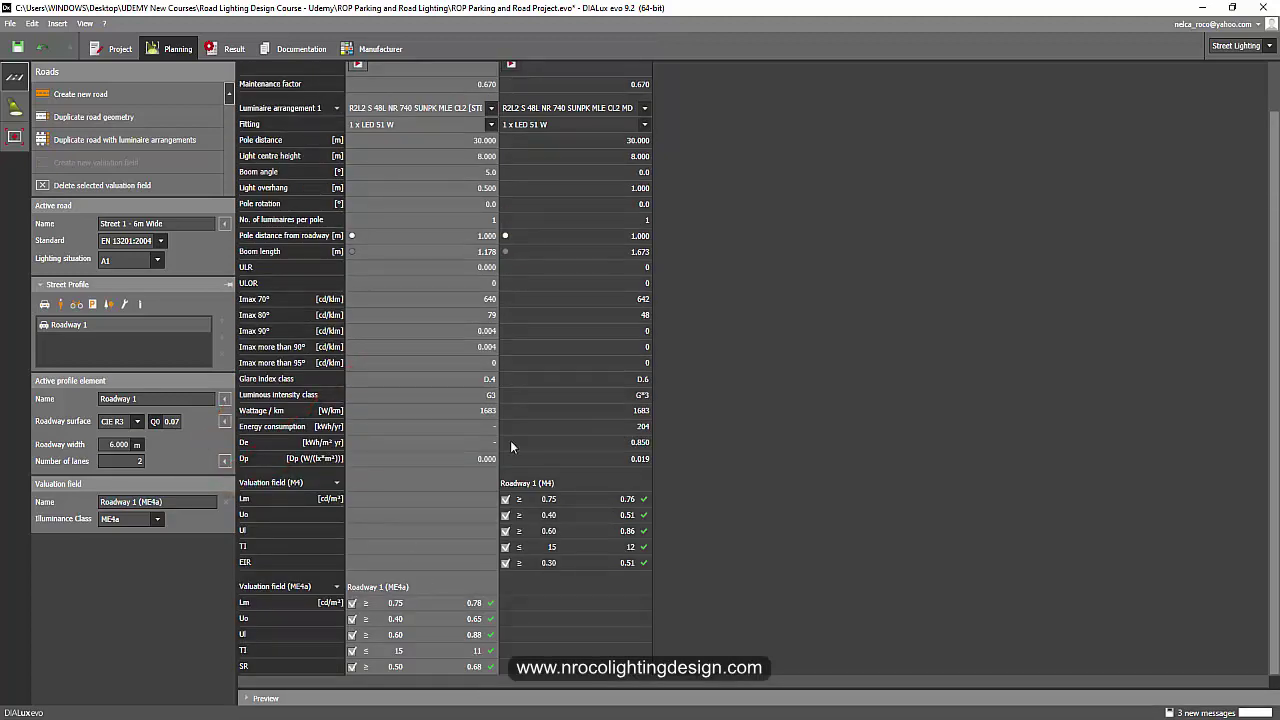
click(488, 697)
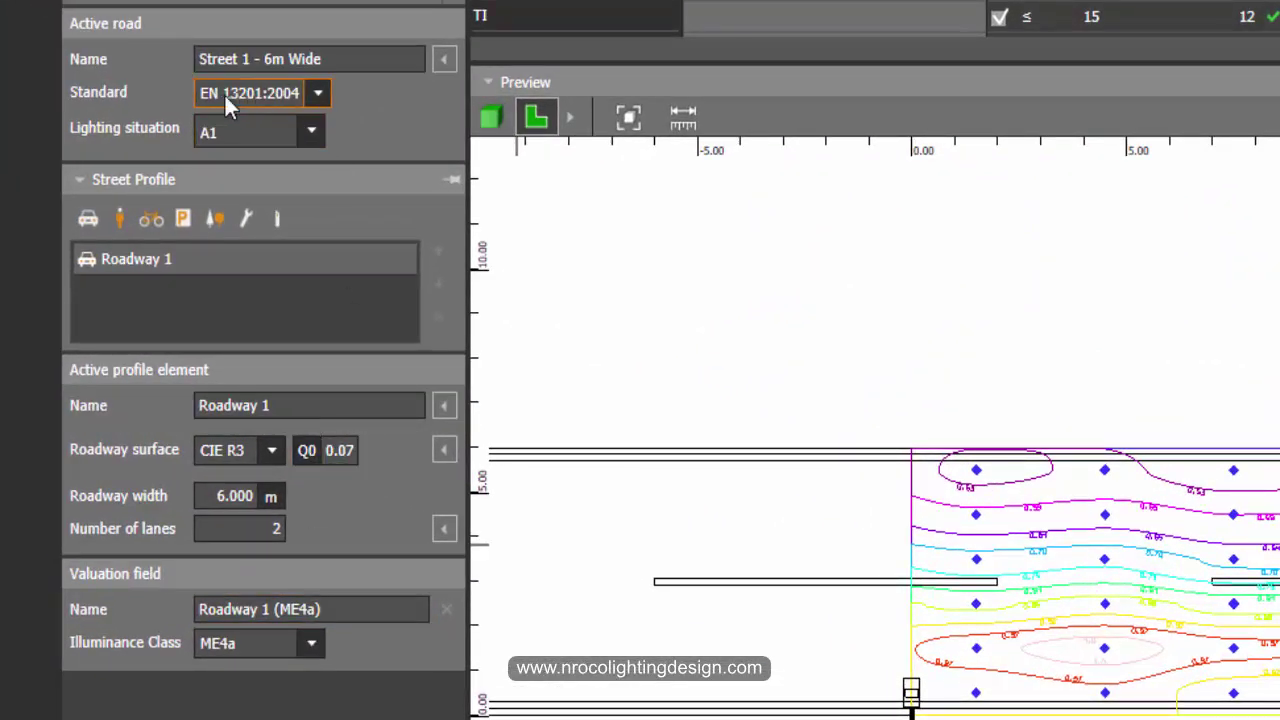
Change Street 1's standard to EN 13201:2015, keeping Roadway 1's illuminance class at M4.
click(316, 96)
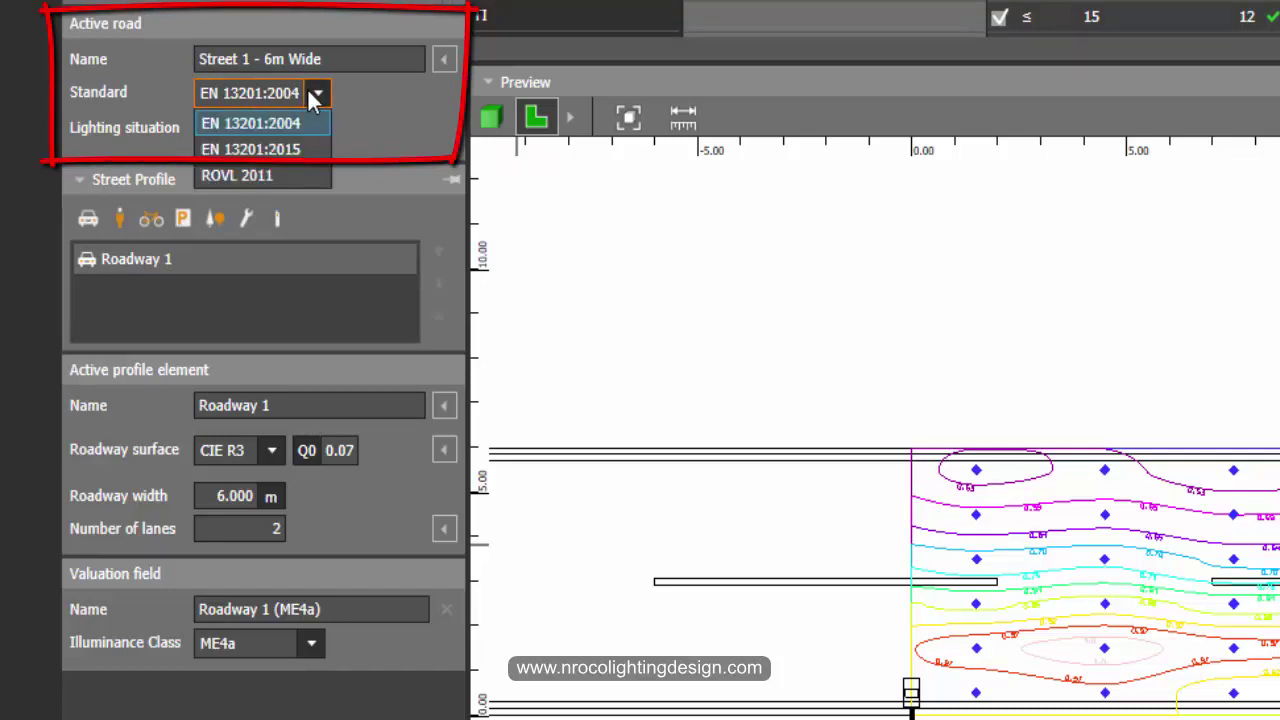
click(285, 158)
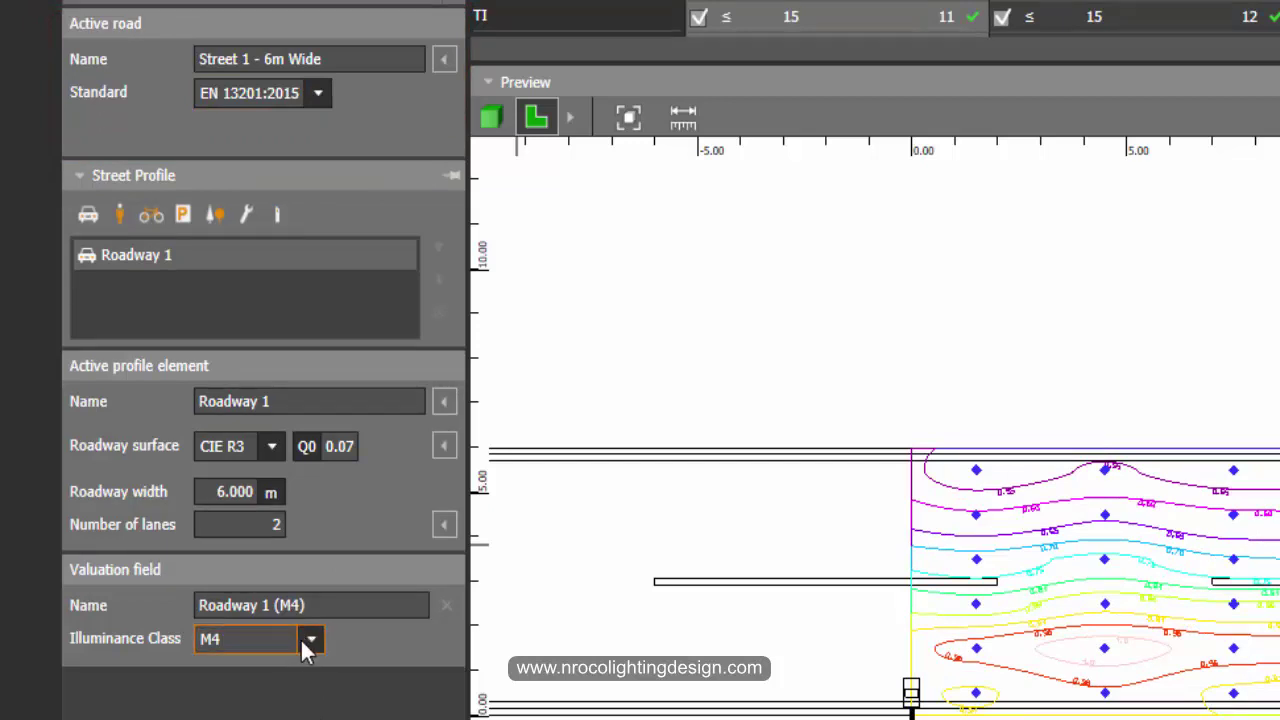
click(305, 640)
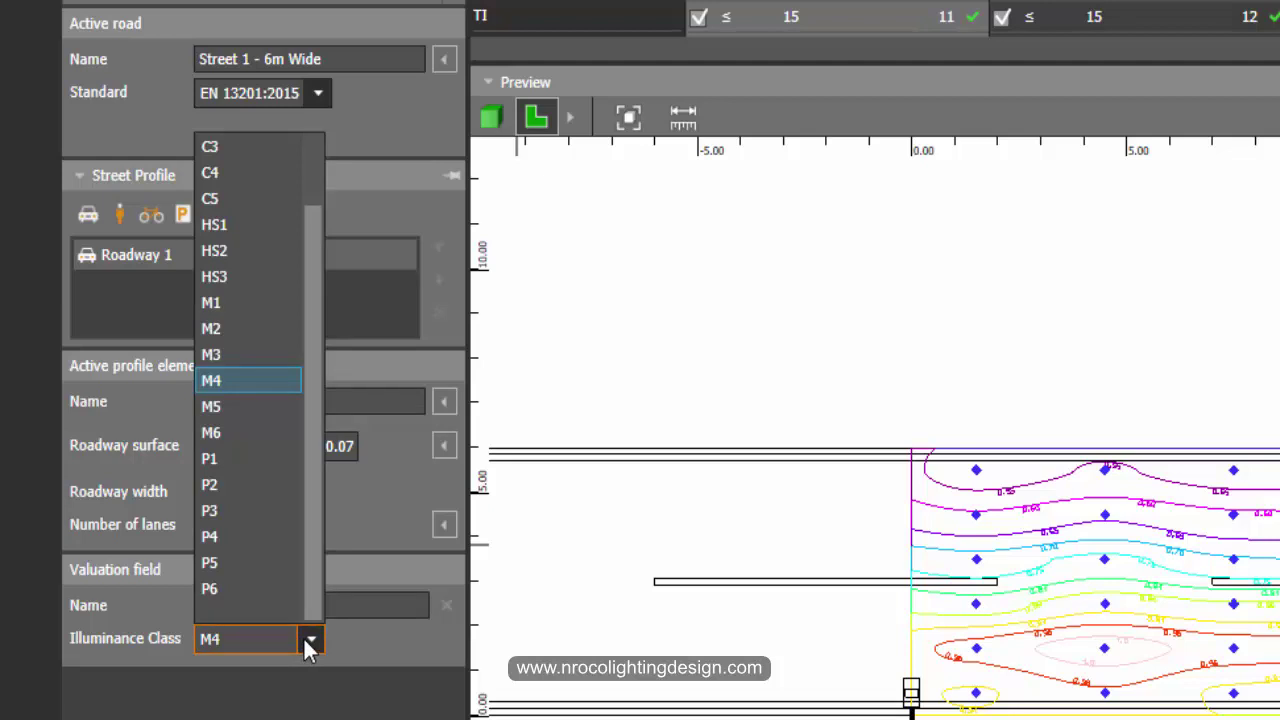
click(305, 640)
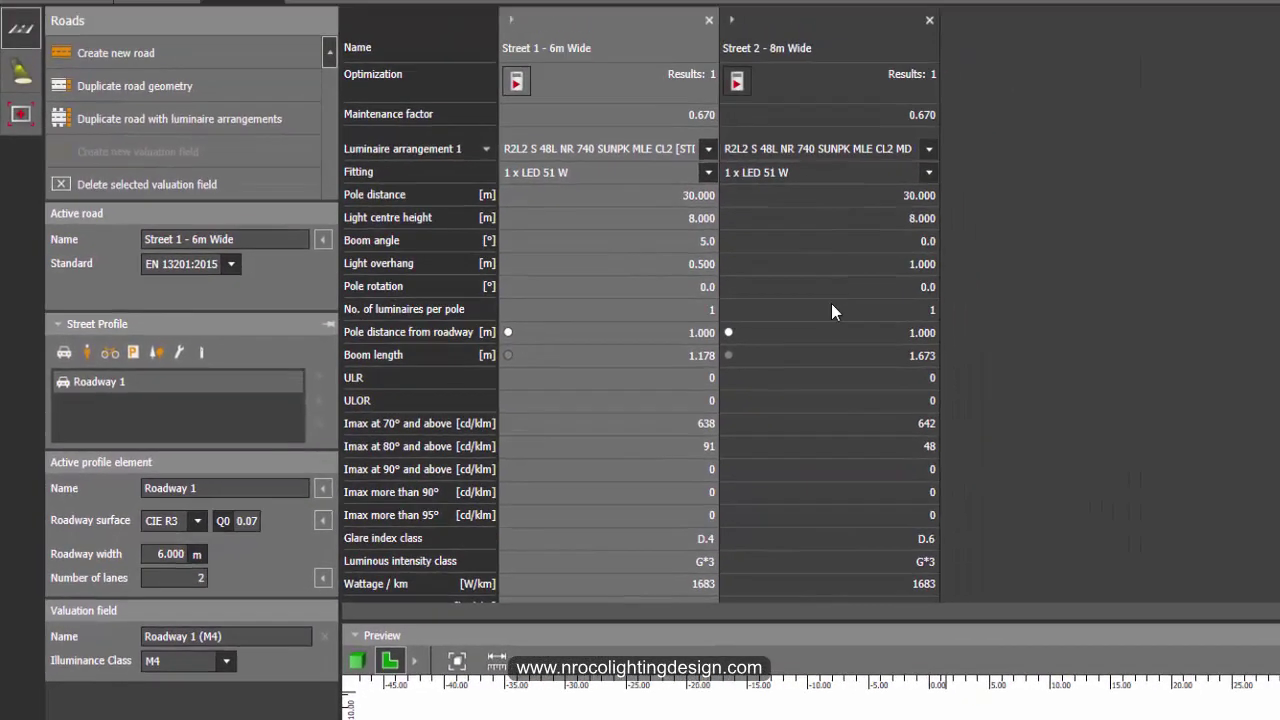
scroll(831, 304, down, 3)
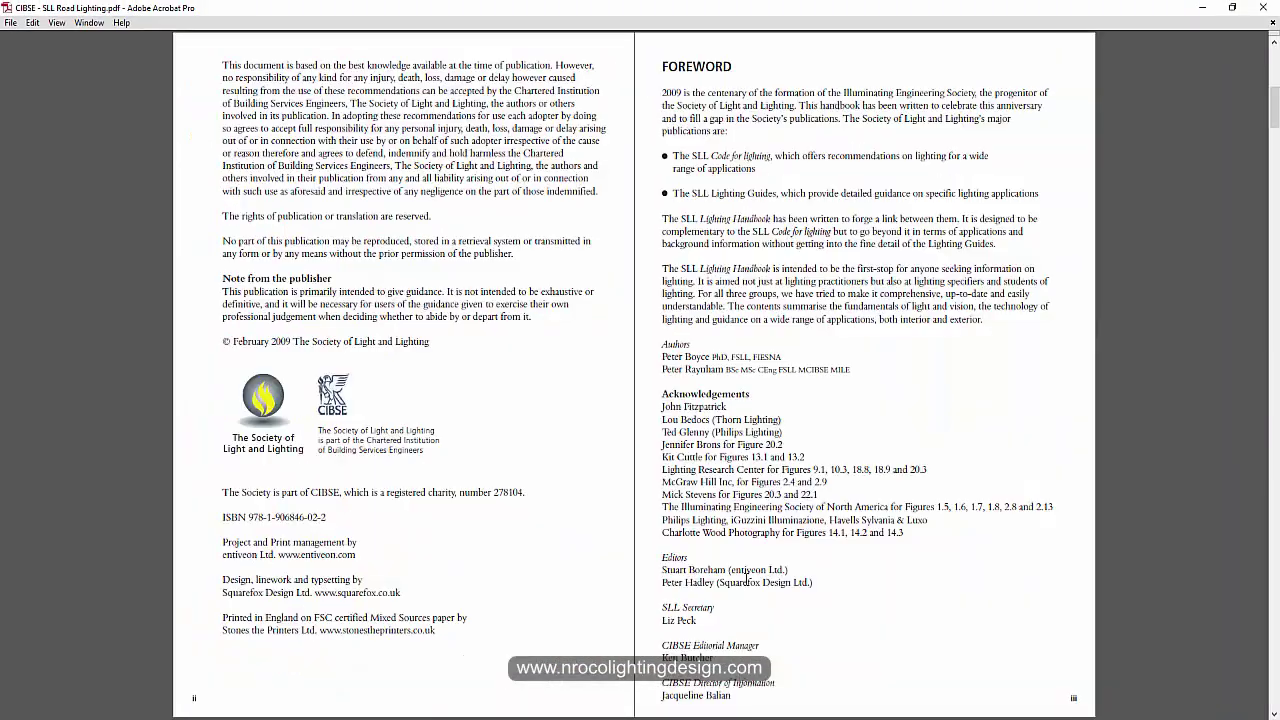
Page through the handbook's road lighting chapter, then bring up the report's Roadway 1 (ME4a) results.
scroll(748, 575, down, 5)
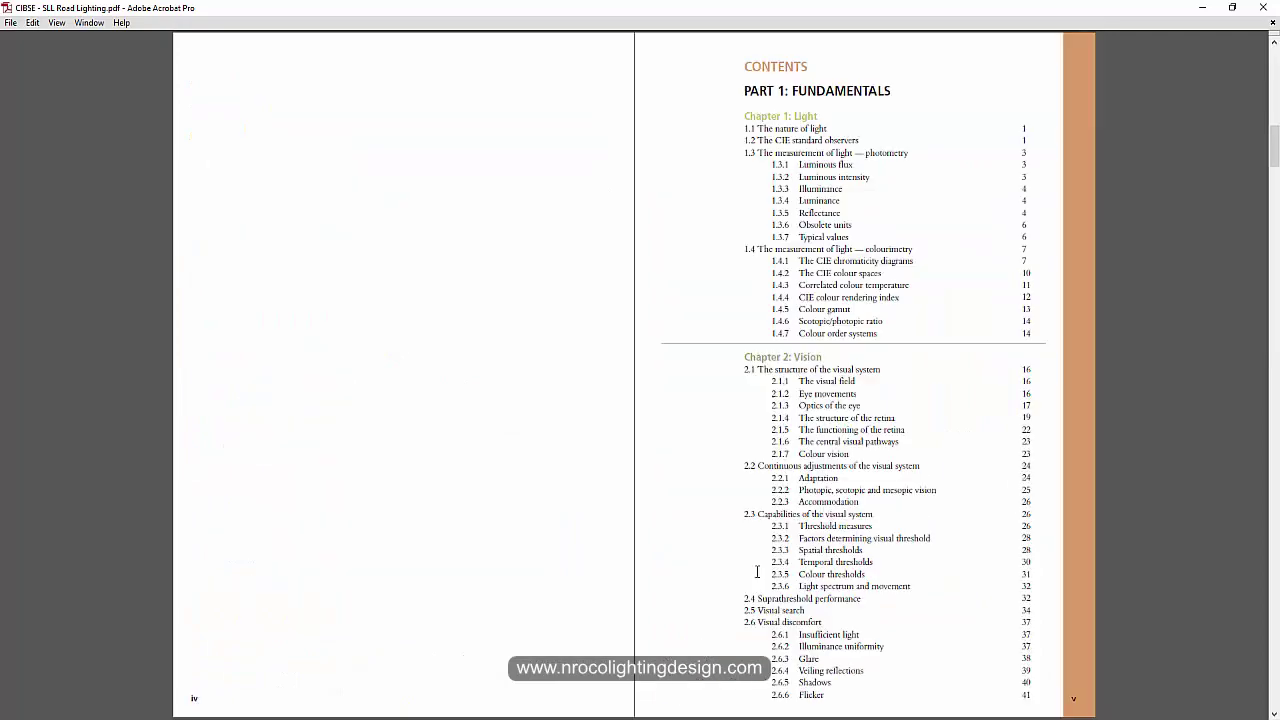
click(751, 574)
scroll(753, 572, down, 2)
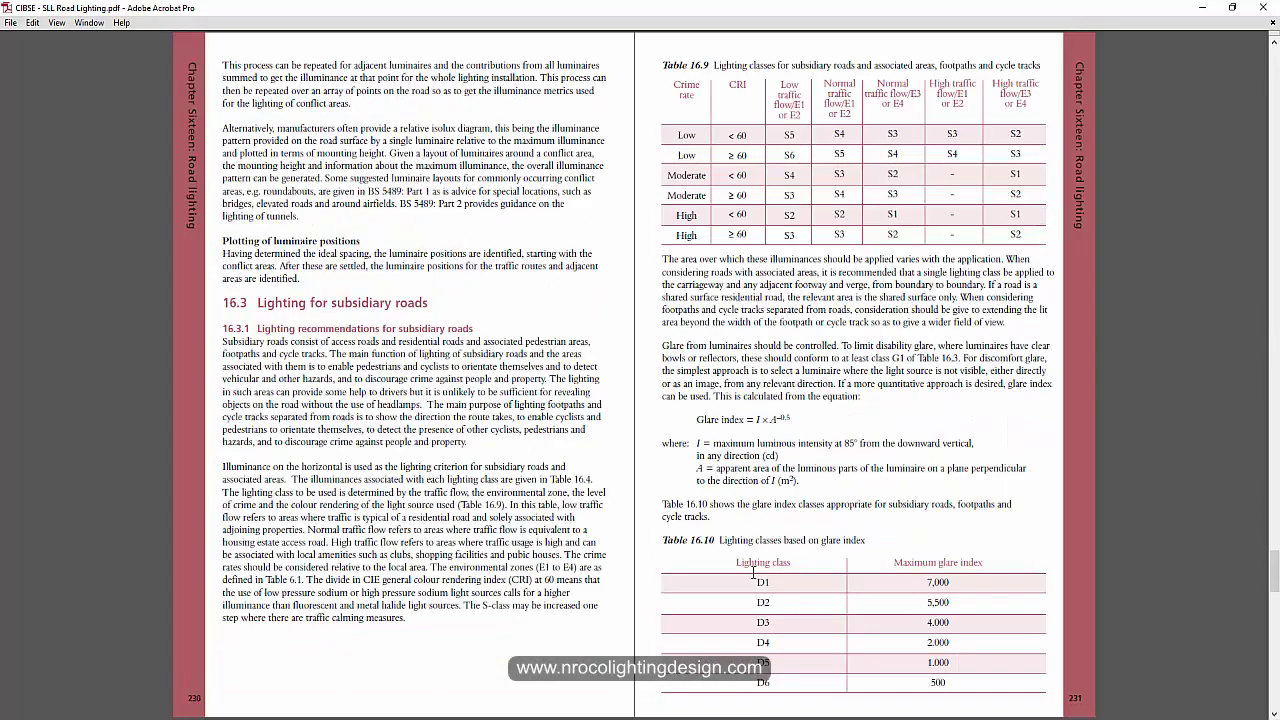
scroll(757, 557, up, 1)
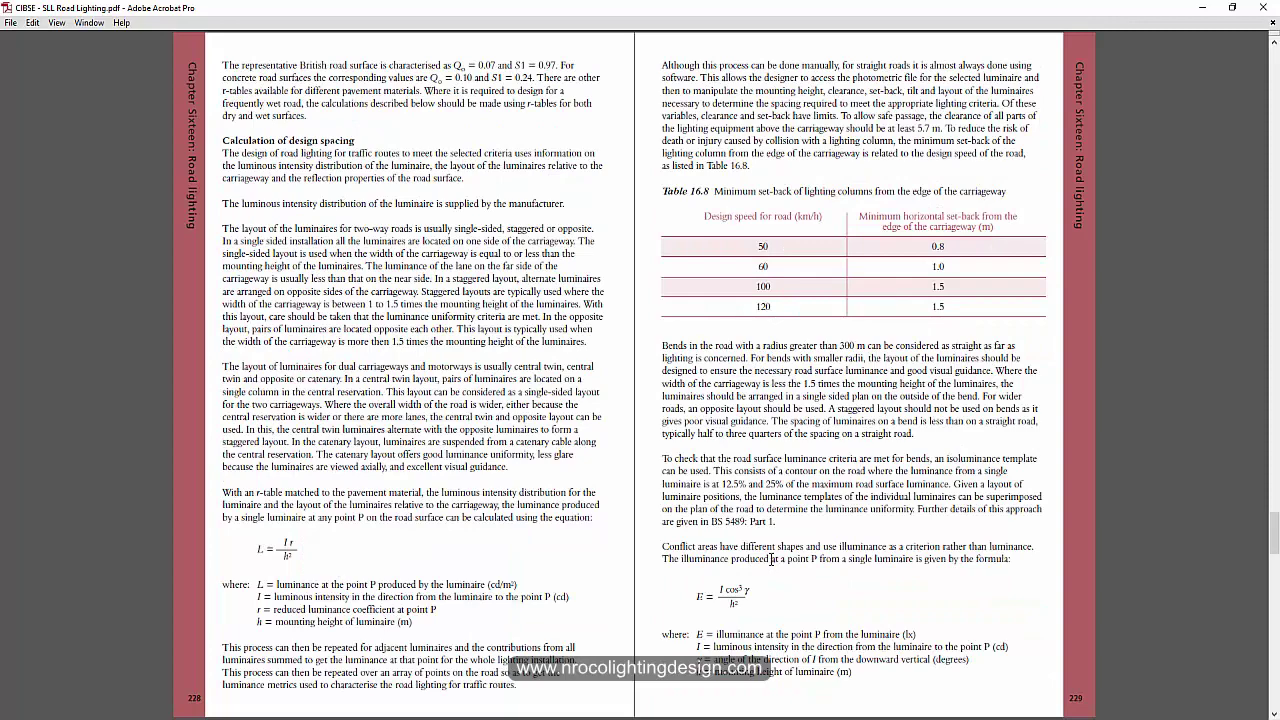
scroll(772, 560, down, 1)
scroll(700, 550, down, 1)
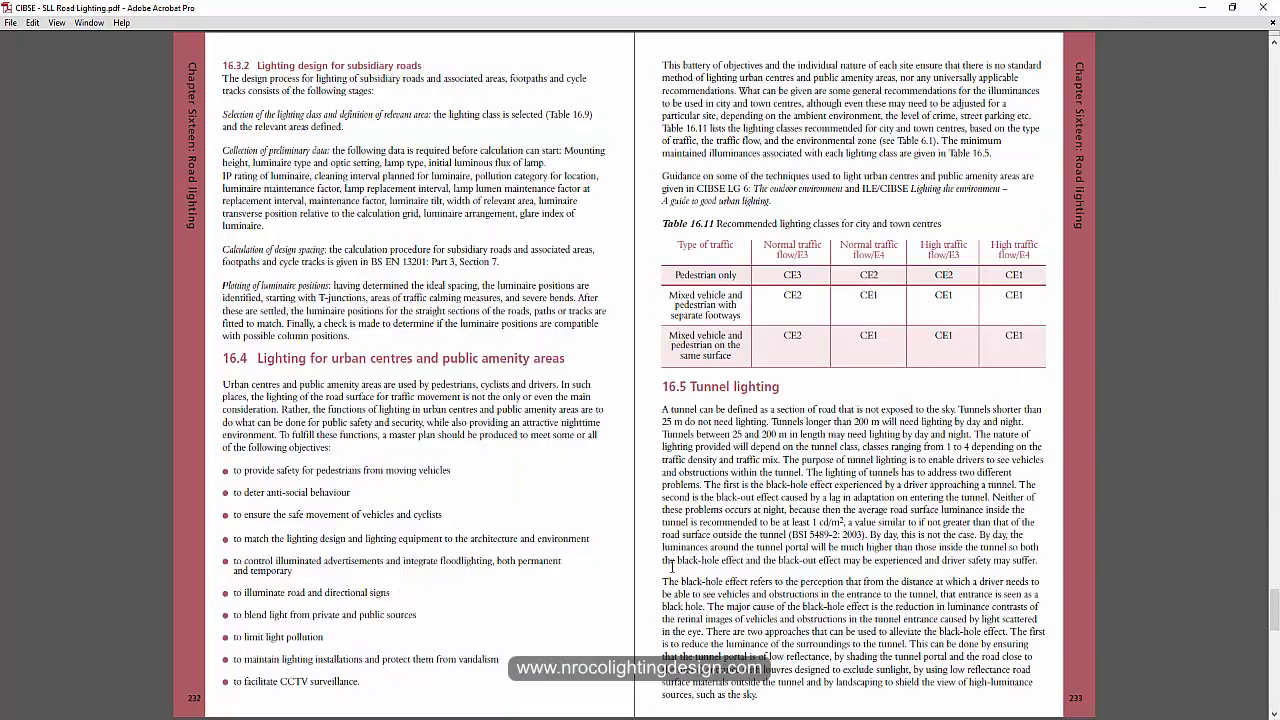
scroll(622, 600, up, 3)
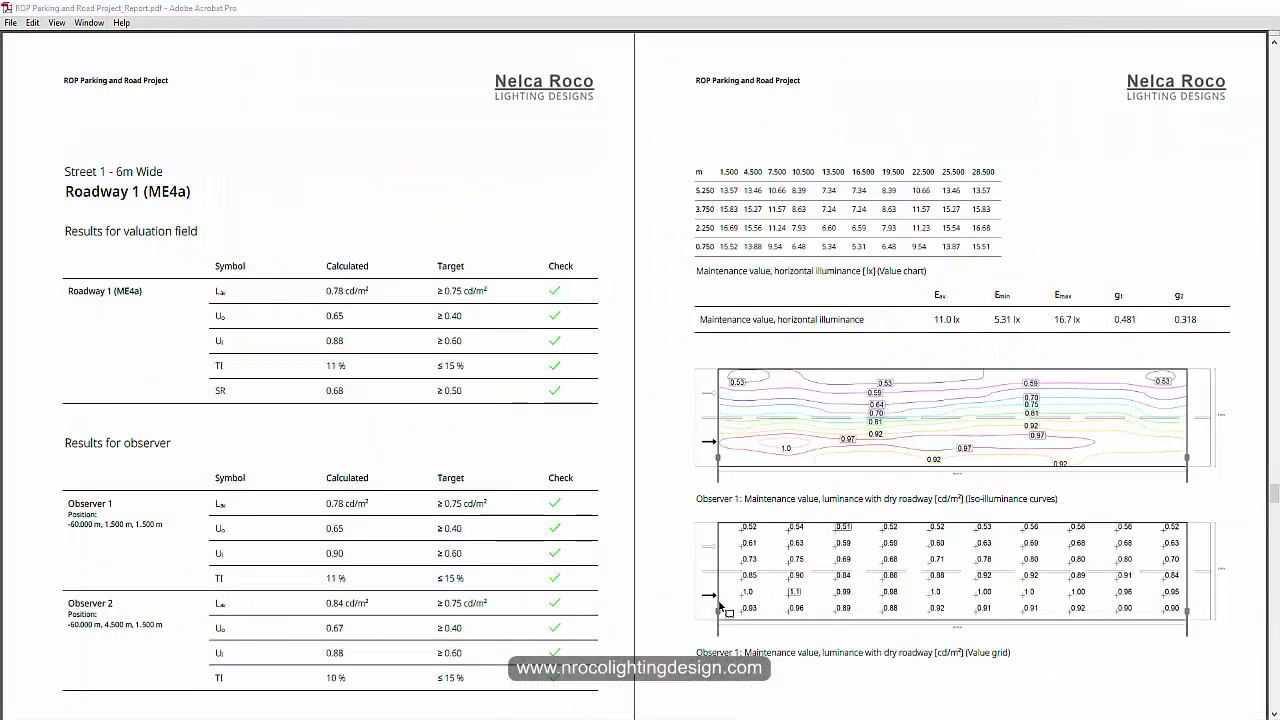
click(660, 690)
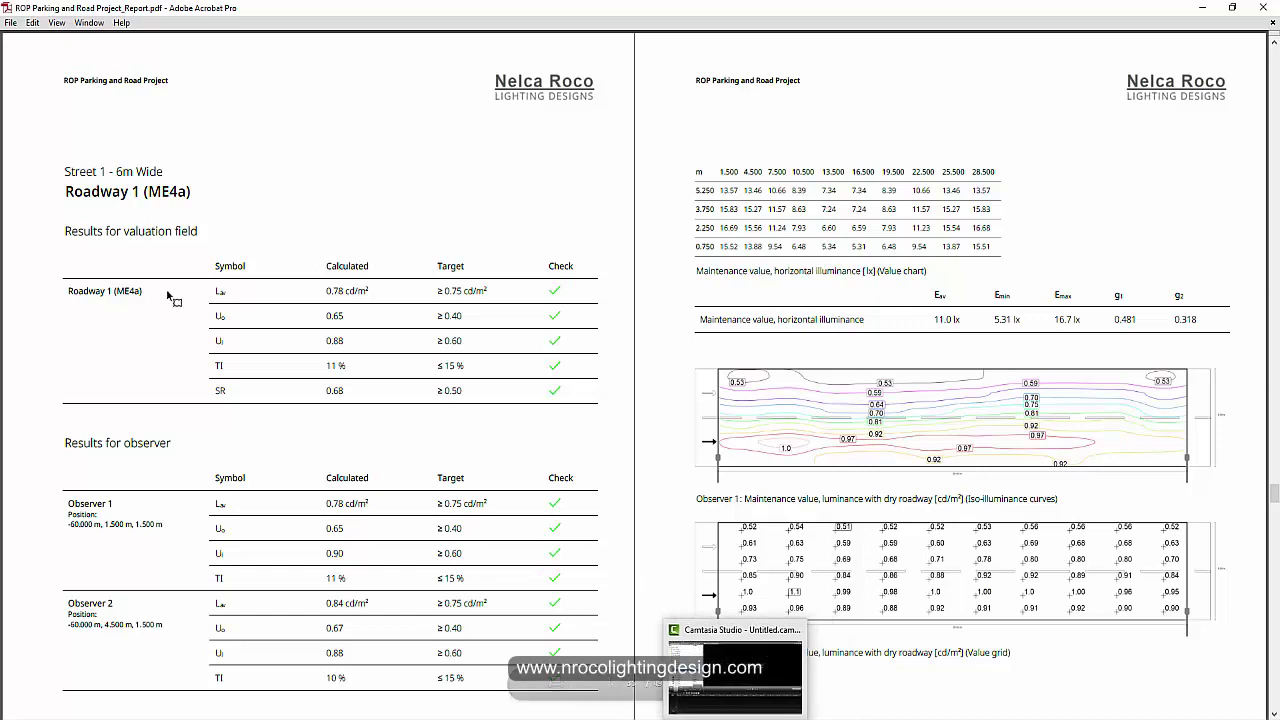
Return to the CIBSE road lighting handbook and scroll back up to Tables 16.1 and 16.2.
mouse_move(683, 716)
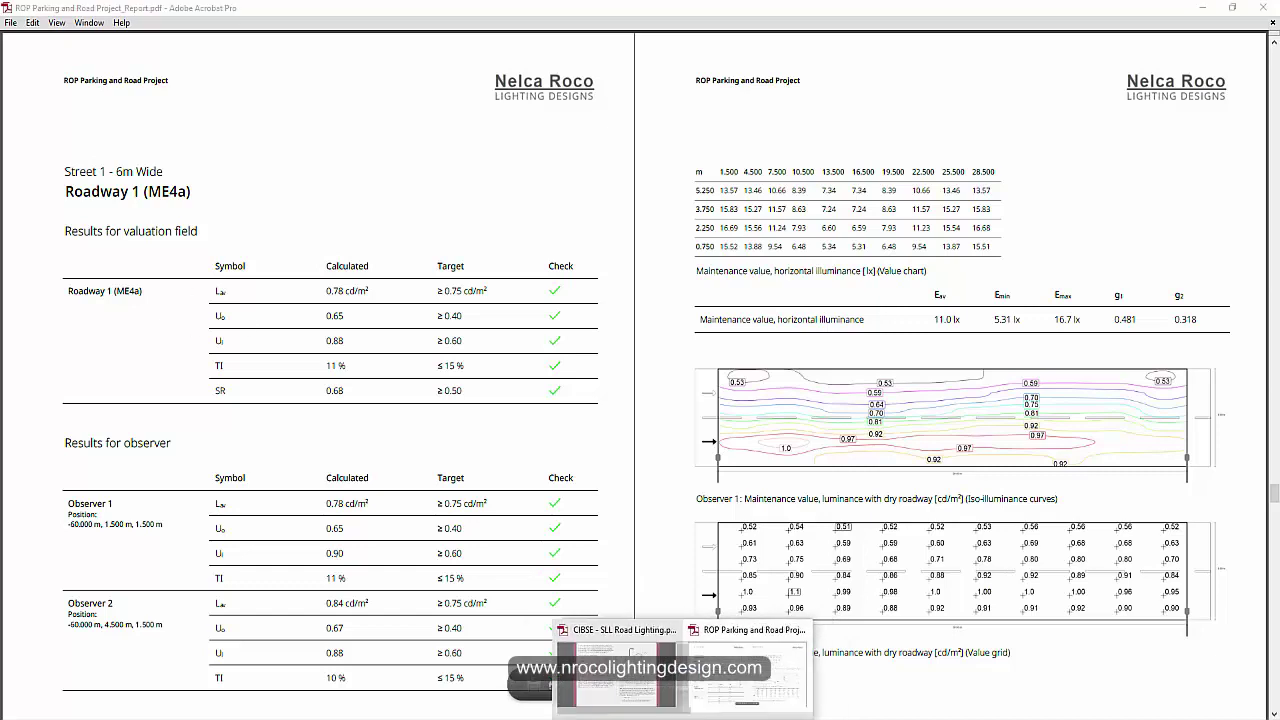
click(618, 690)
scroll(515, 568, up, 3)
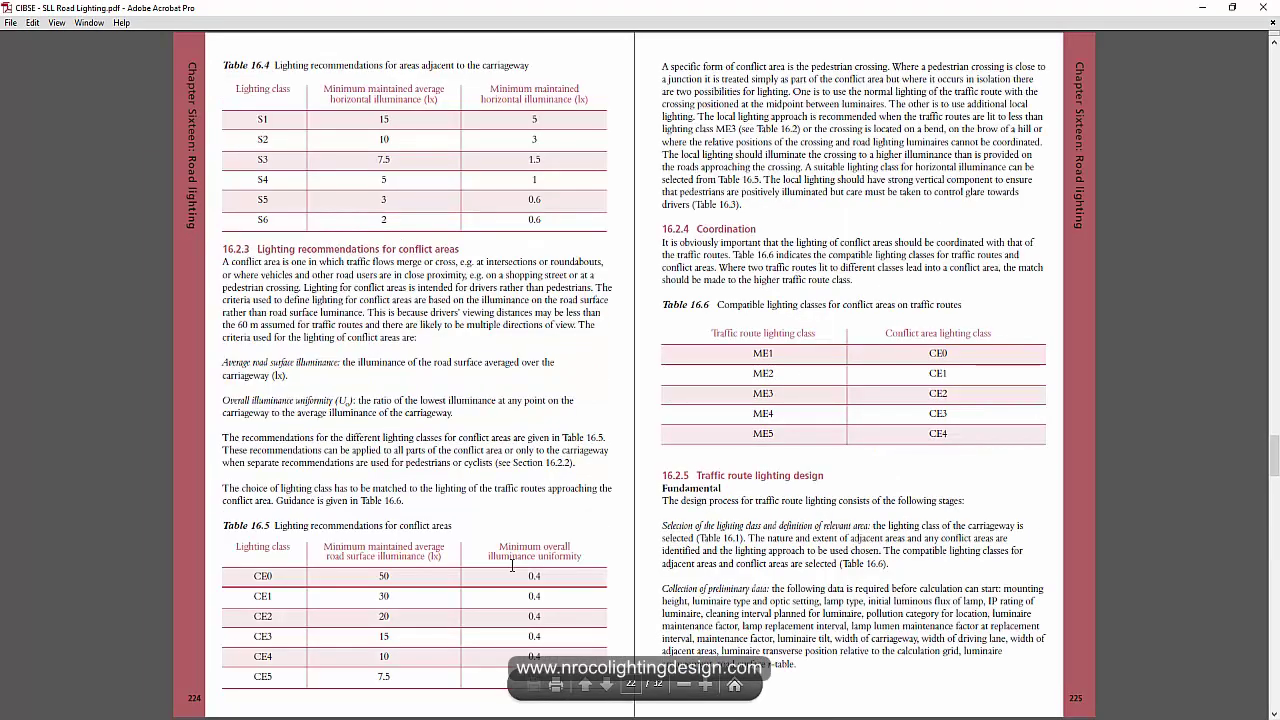
scroll(499, 537, up, 3)
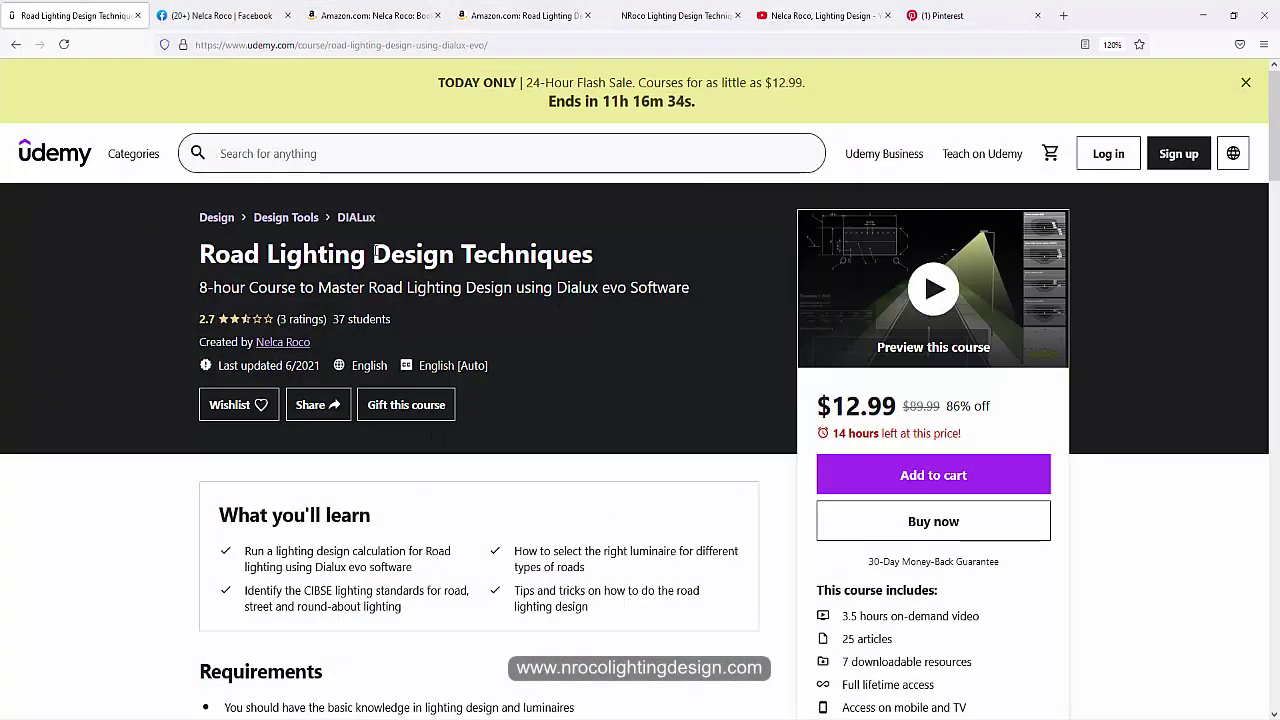
Browse the Road Lighting Design Techniques course contents, then go to the Amazon e-book page.
scroll(502, 359, down, 10)
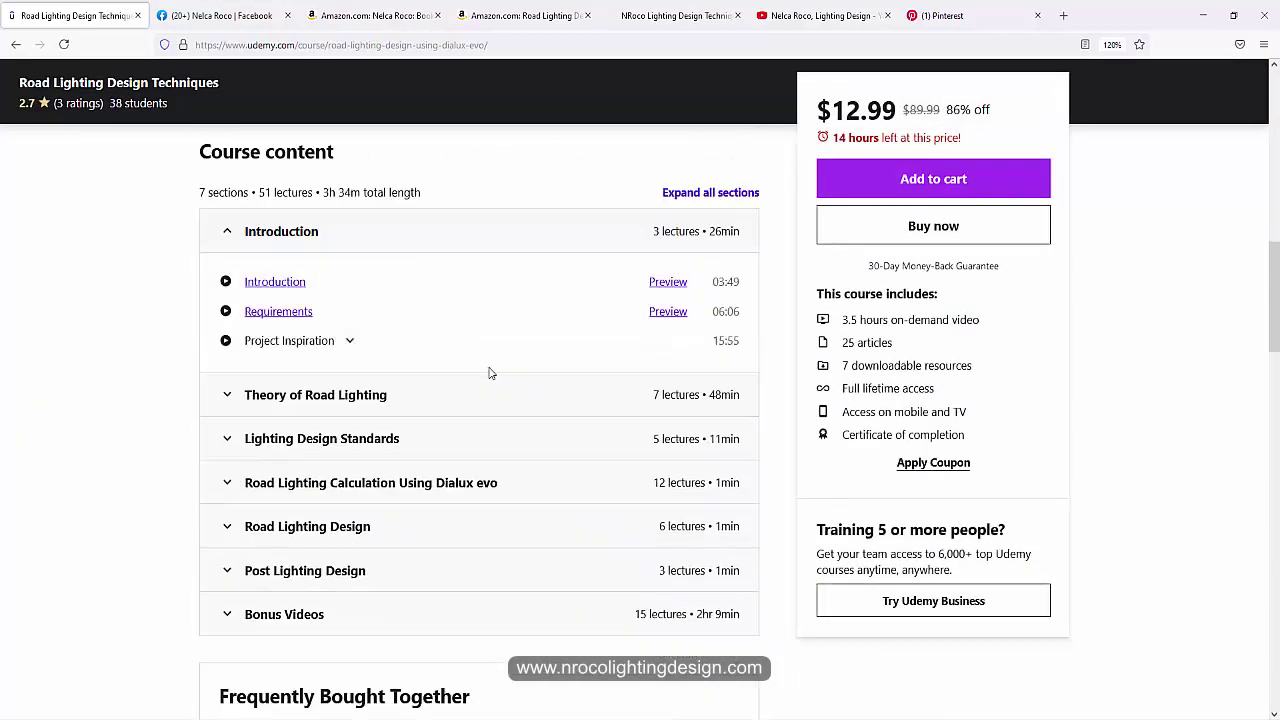
scroll(491, 369, up, 3)
scroll(560, 420, down, 3)
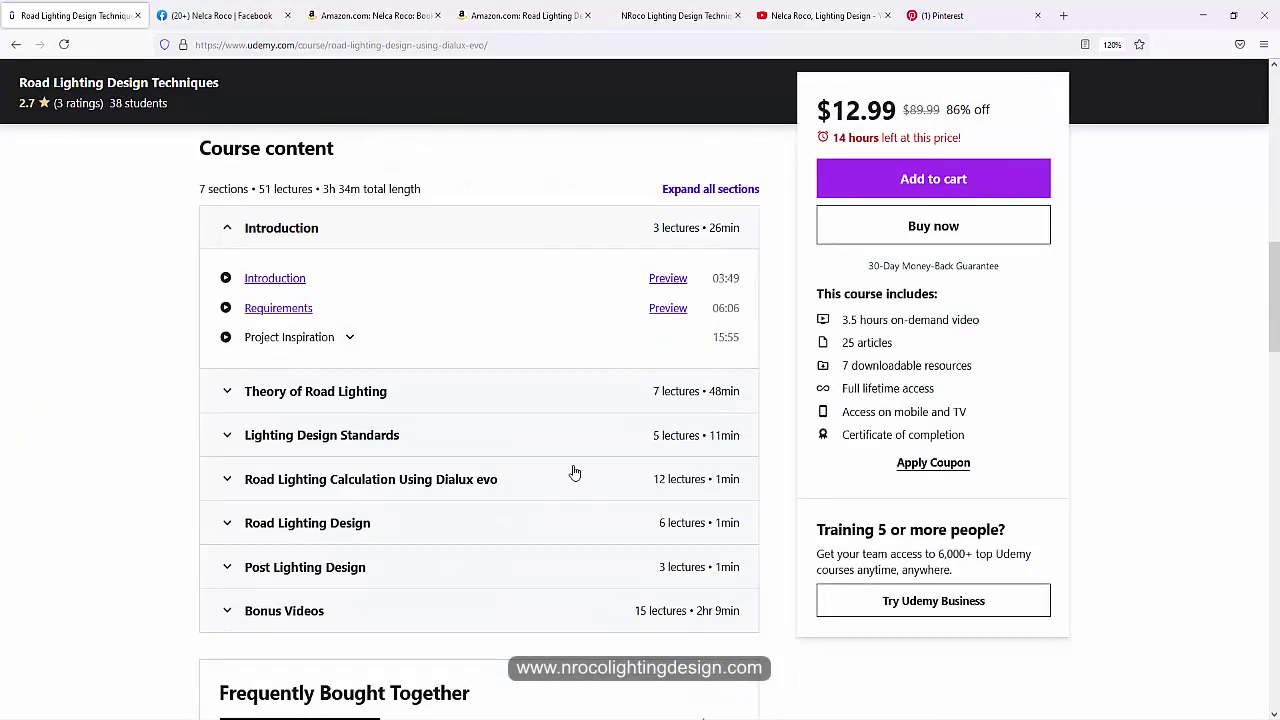
scroll(597, 471, up, 4)
click(533, 14)
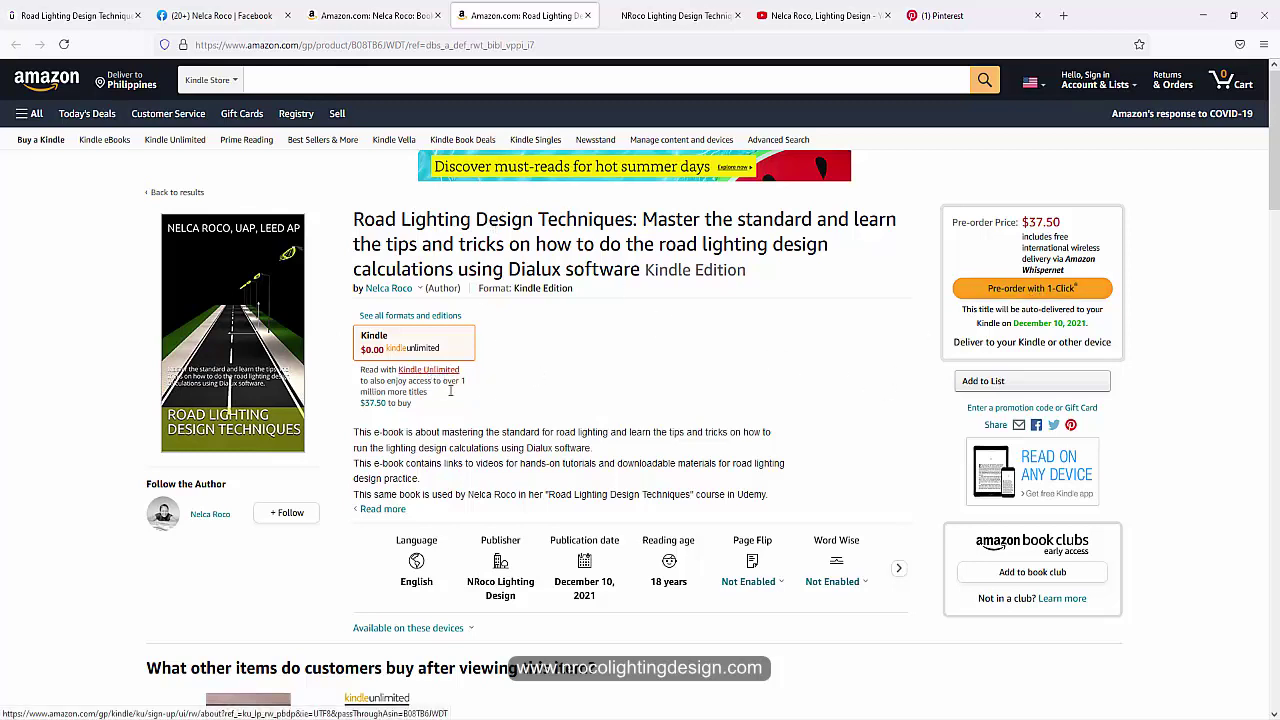
Open the author's Amazon page of ten lighting design e-books and scroll to its top.
click(344, 22)
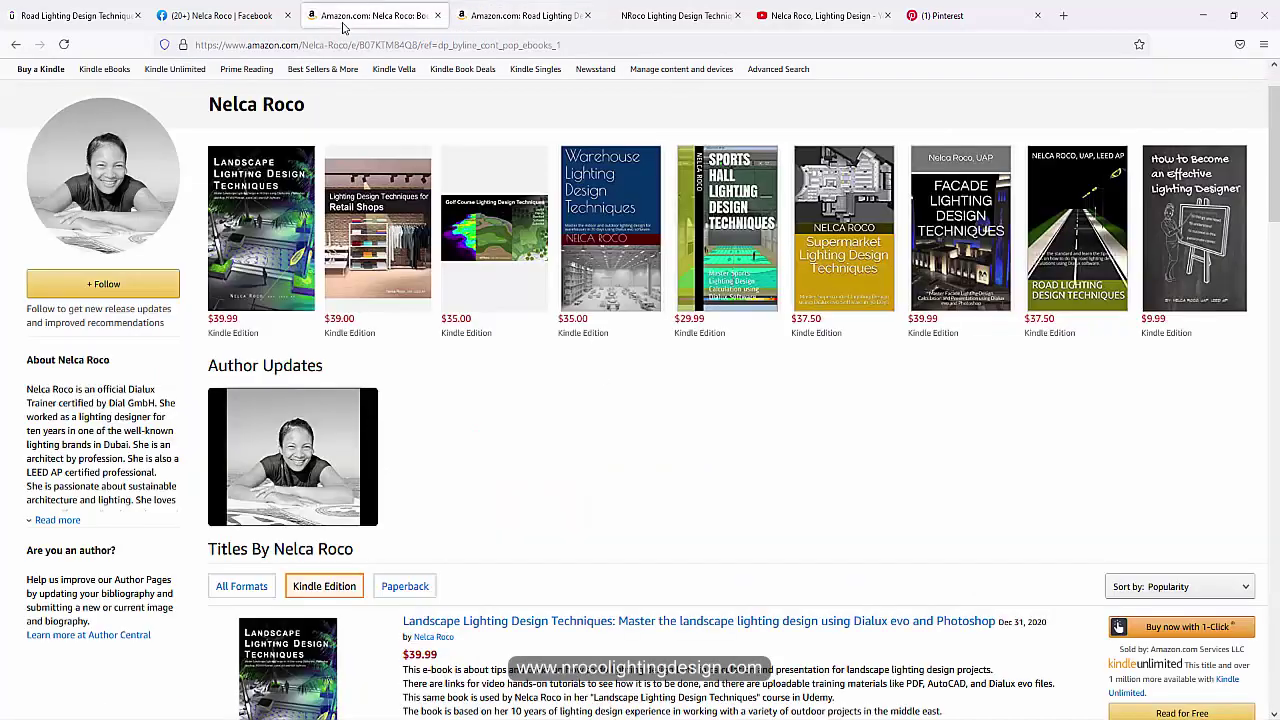
click(520, 18)
click(70, 15)
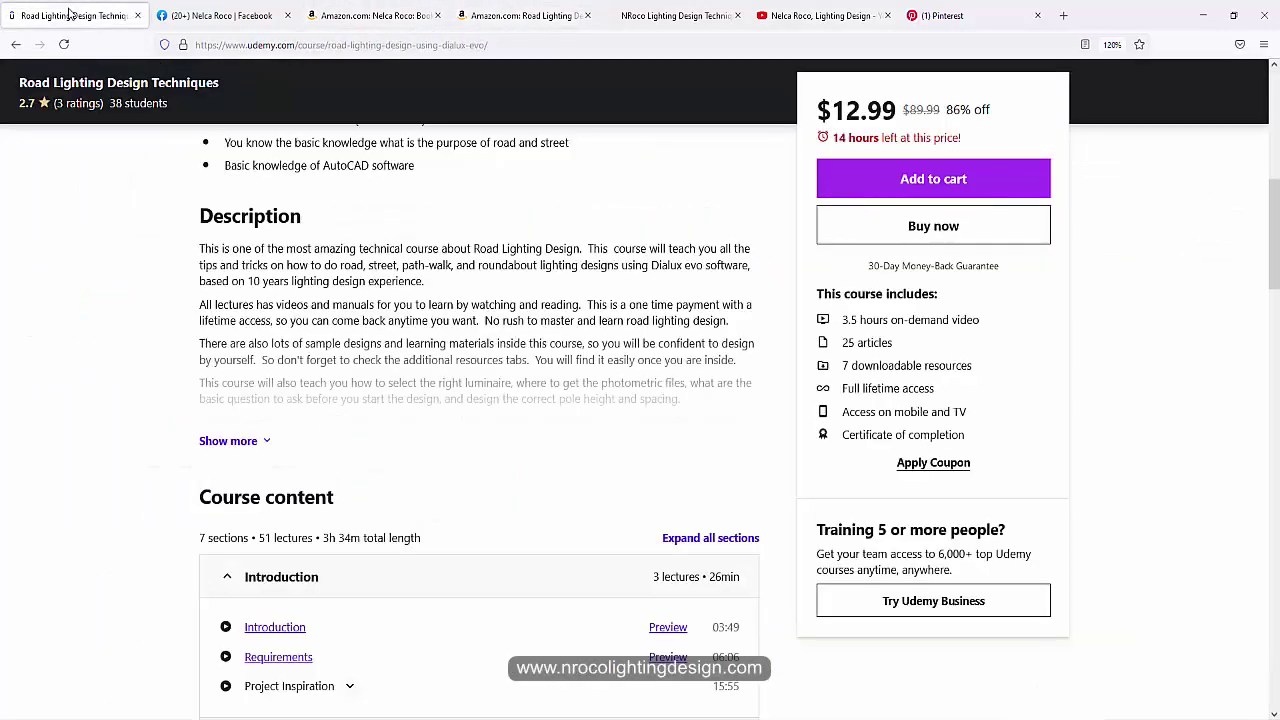
scroll(688, 438, up, 5)
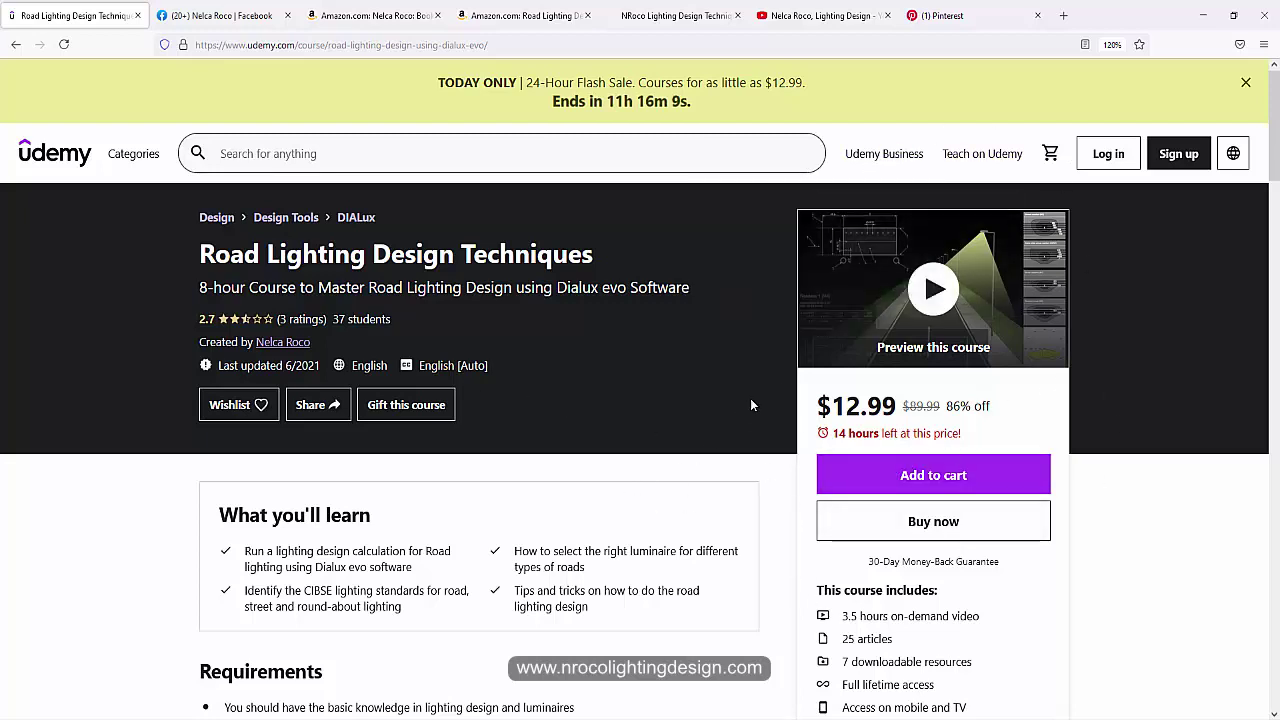
key(ctrl+3)
scroll(893, 514, up, 1)
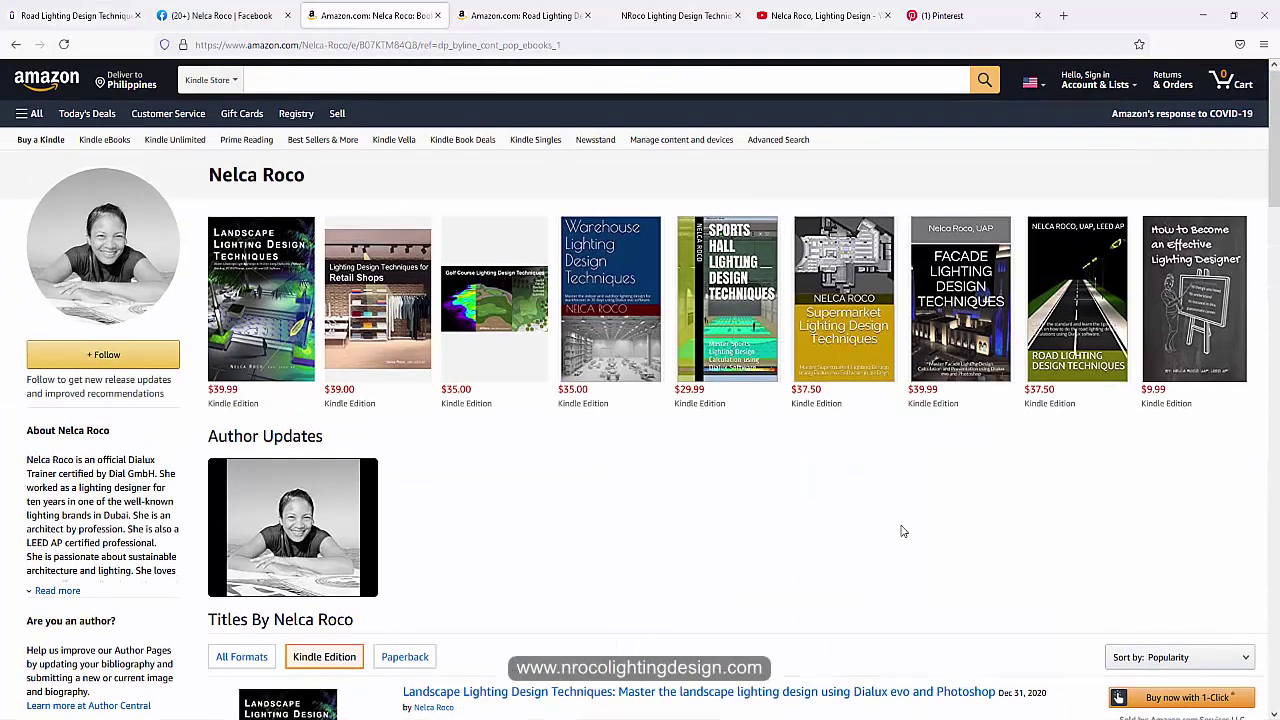